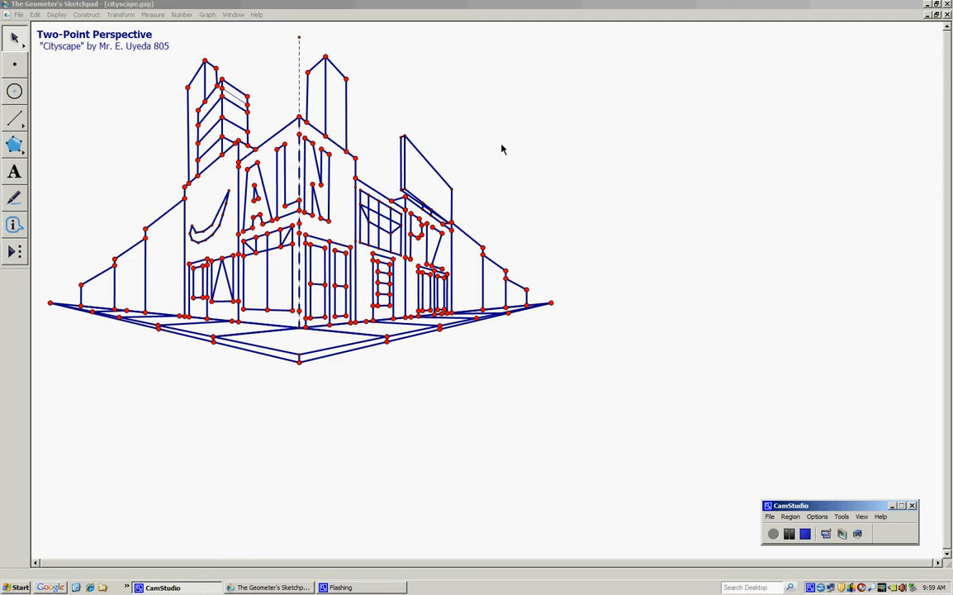
# Step: Construct a quadrilateral interior on the four corners of the left pane in the central building's double door
pyautogui.click(312, 245)
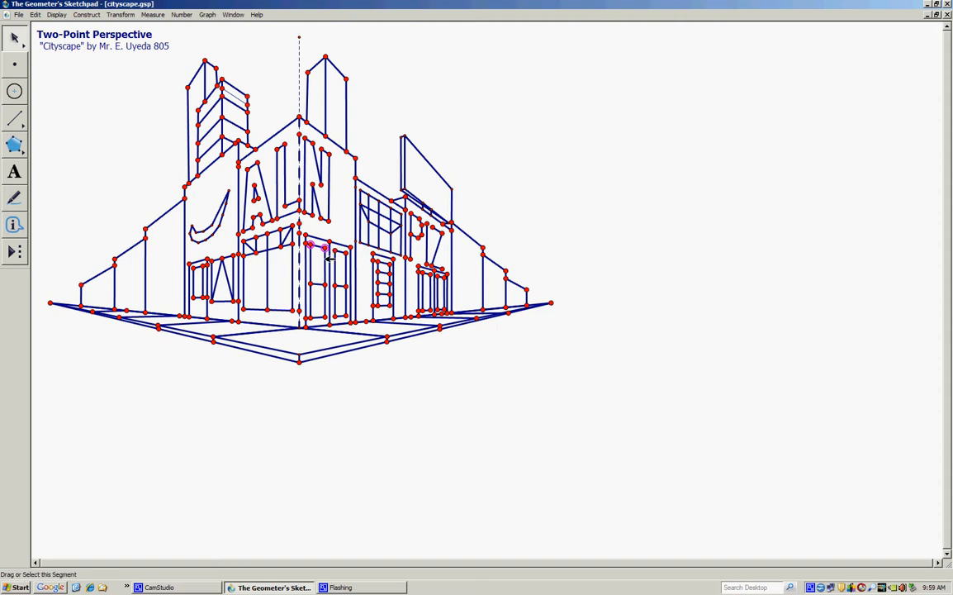
pyautogui.click(325, 316)
pyautogui.click(311, 318)
pyautogui.click(87, 16)
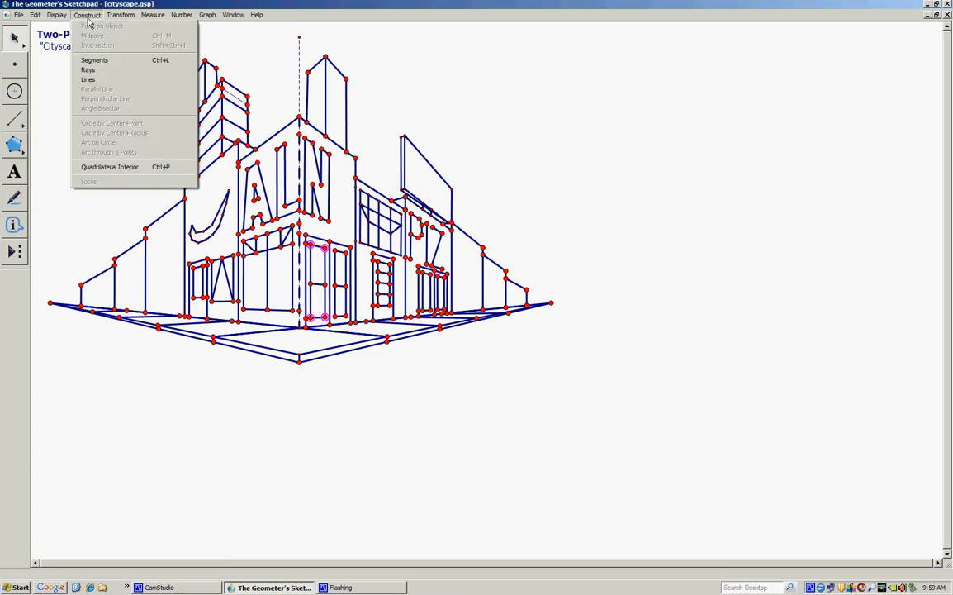
pyautogui.click(143, 172)
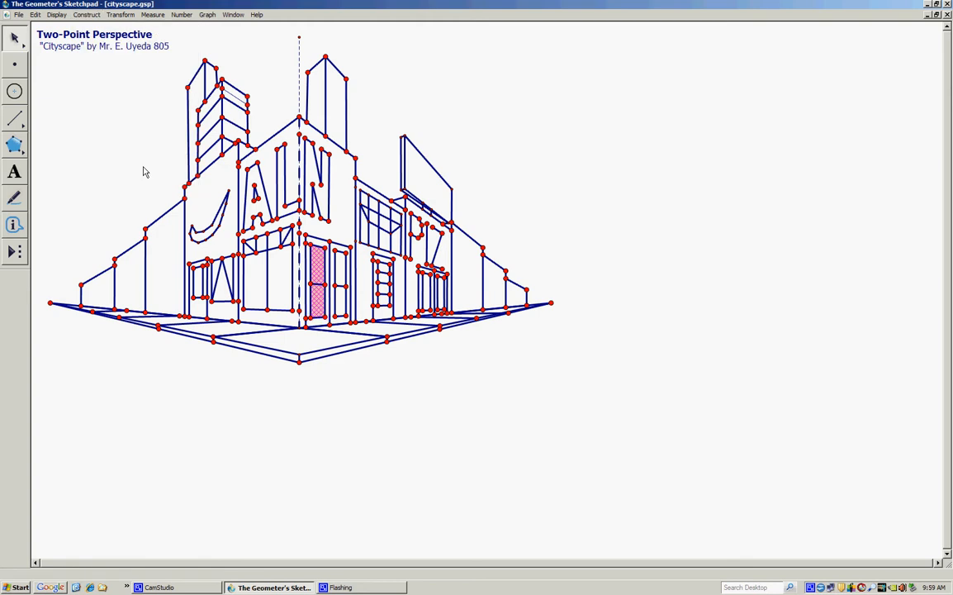
pyautogui.rightClick(320, 266)
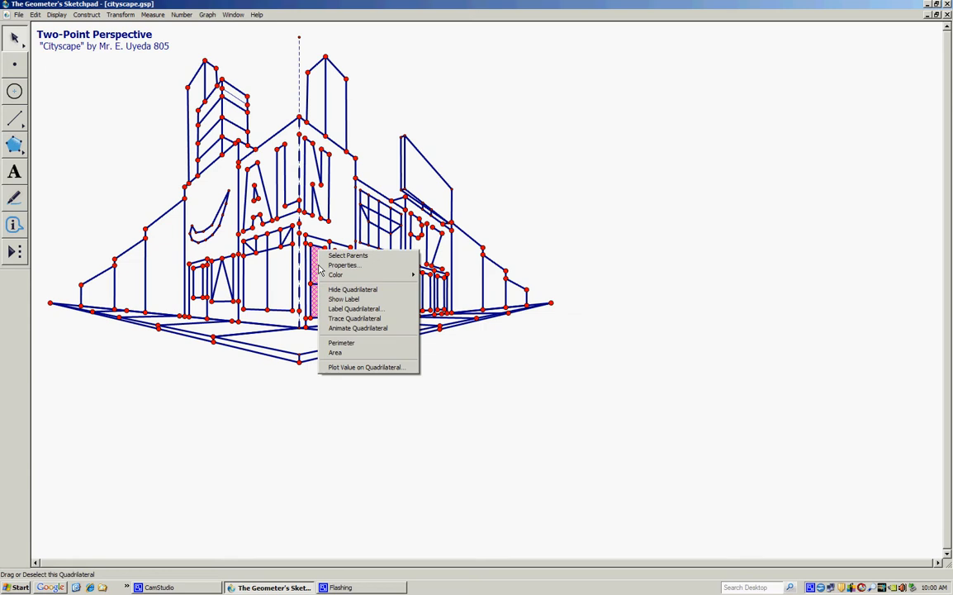
pyautogui.moveTo(346, 278)
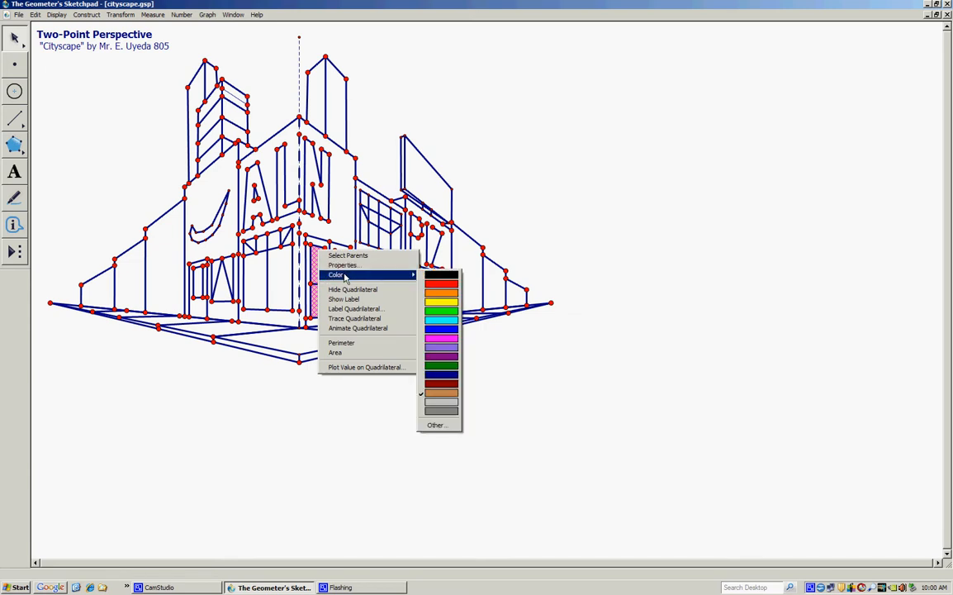
pyautogui.click(345, 189)
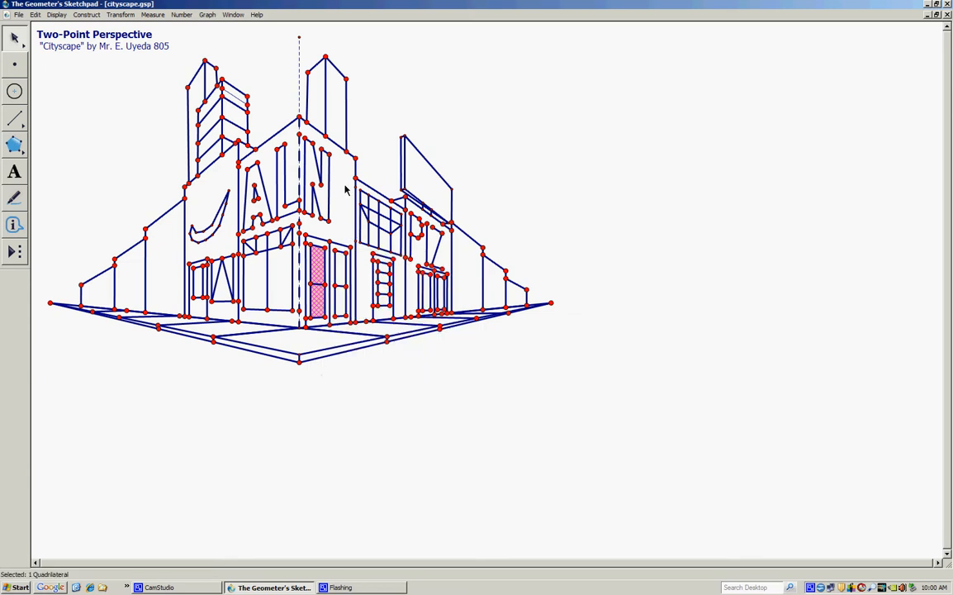
# Step: Recolor the left door pane's interior cyan using the custom color picker
pyautogui.click(56, 14)
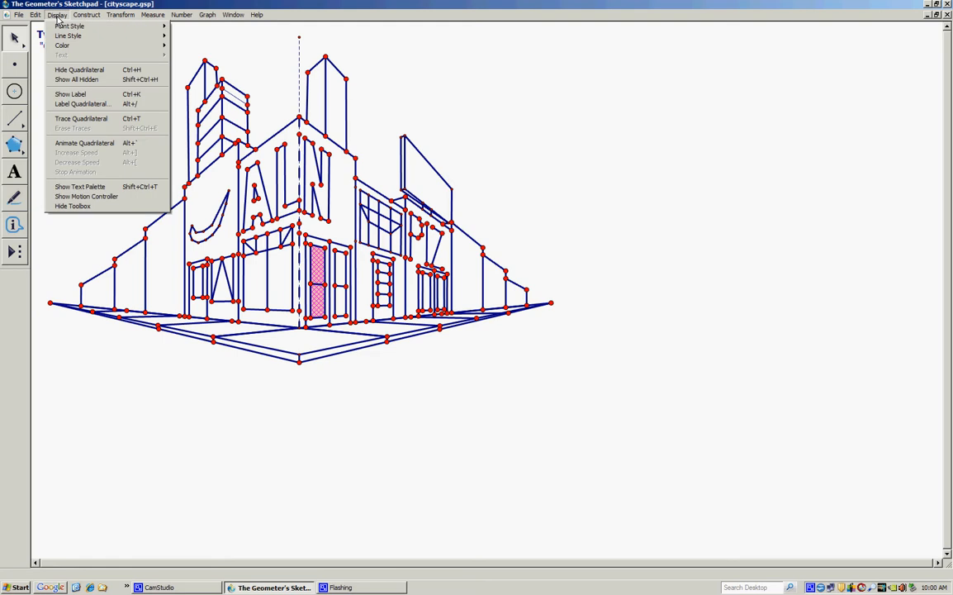
pyautogui.moveTo(75, 46)
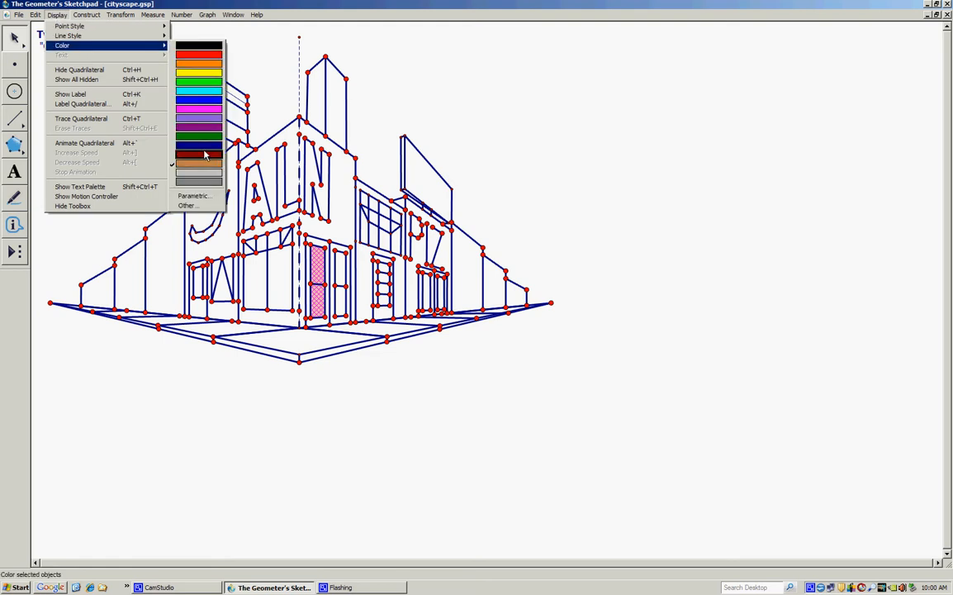
pyautogui.click(187, 206)
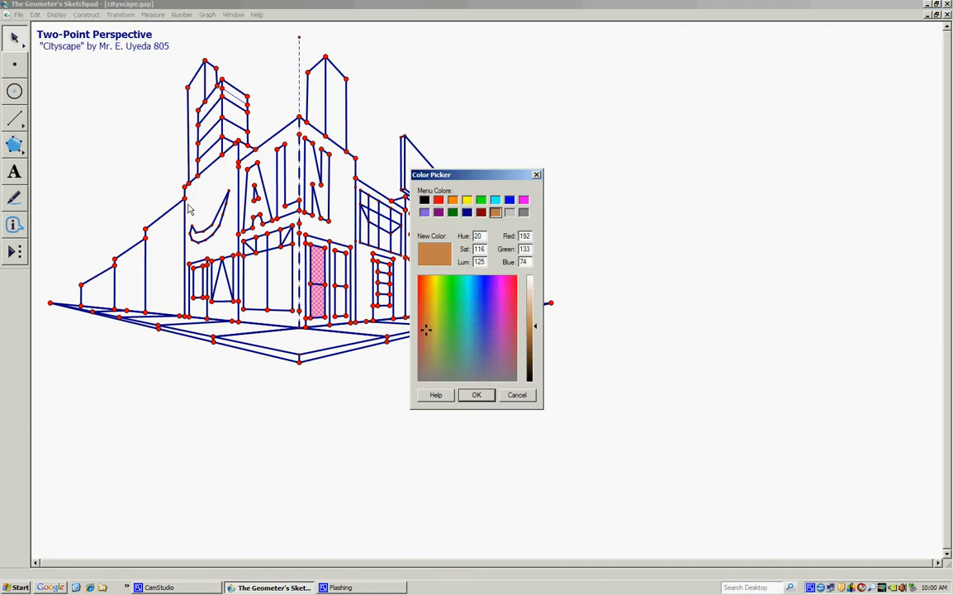
pyautogui.click(470, 305)
pyautogui.click(496, 201)
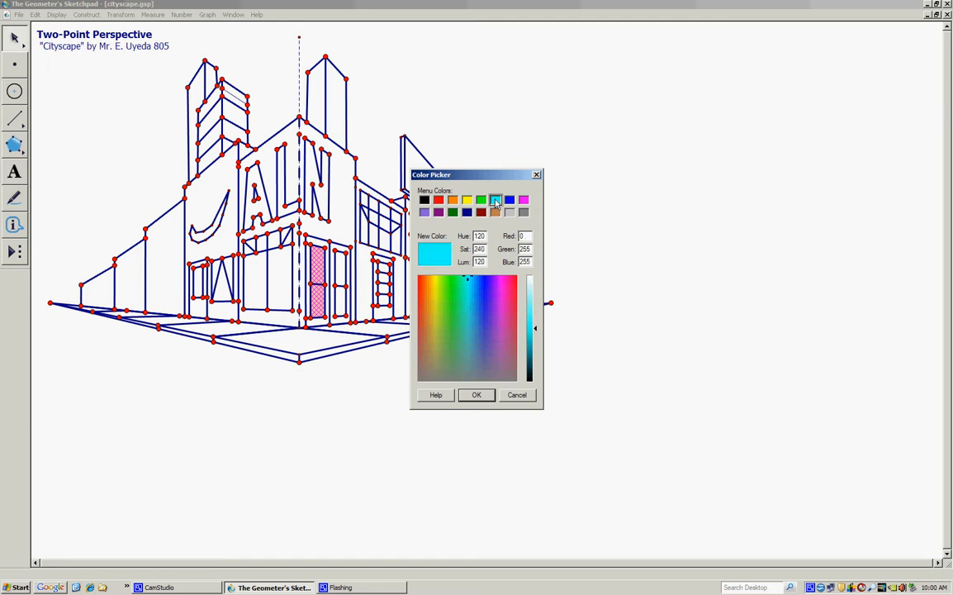
pyautogui.click(477, 395)
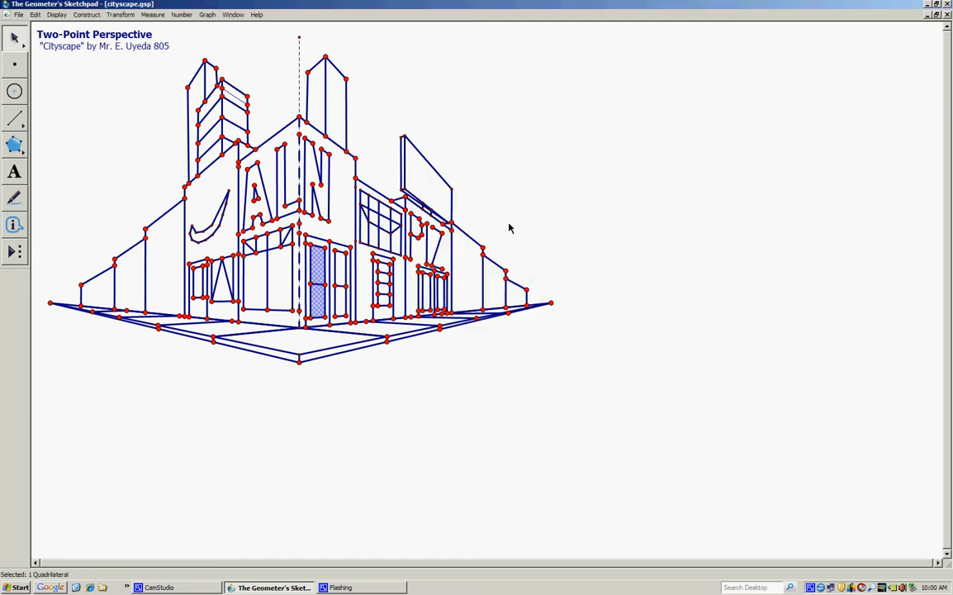
pyautogui.click(535, 205)
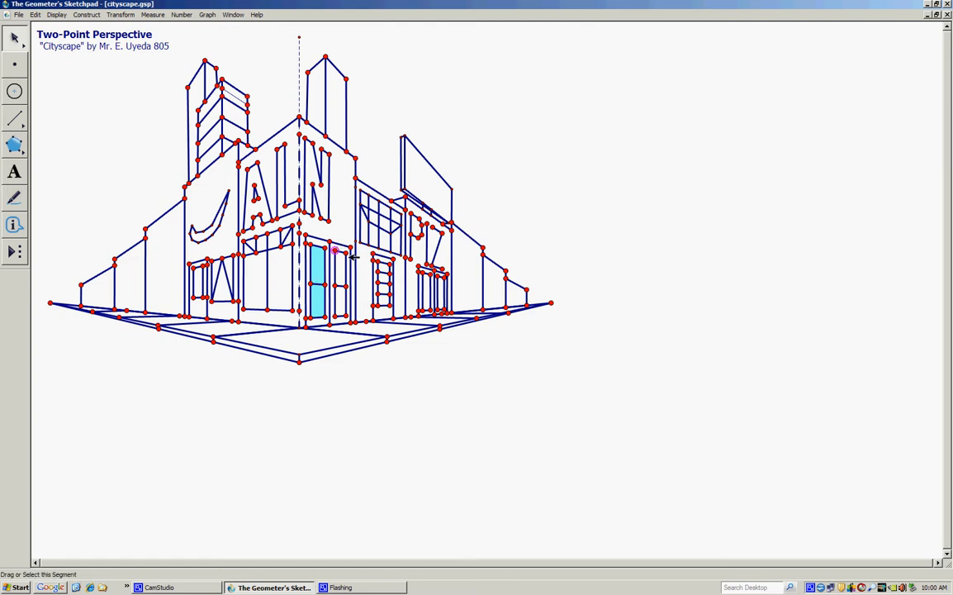
# Step: Construct a quadrilateral interior on the right door pane's four corners and color it cyan
pyautogui.click(346, 253)
pyautogui.click(346, 315)
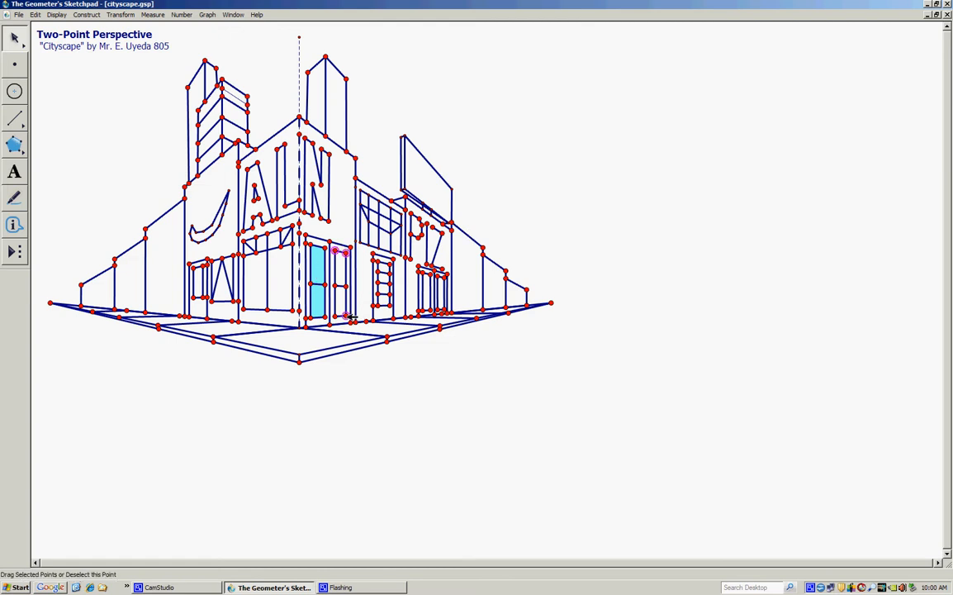
pyautogui.click(87, 15)
pyautogui.click(103, 167)
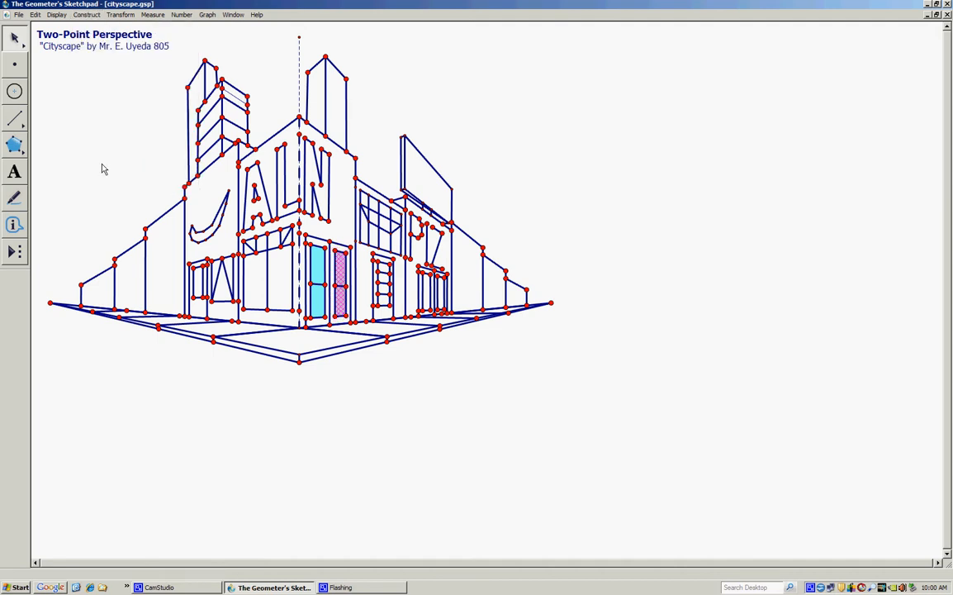
pyautogui.rightClick(343, 268)
pyautogui.moveTo(430, 281)
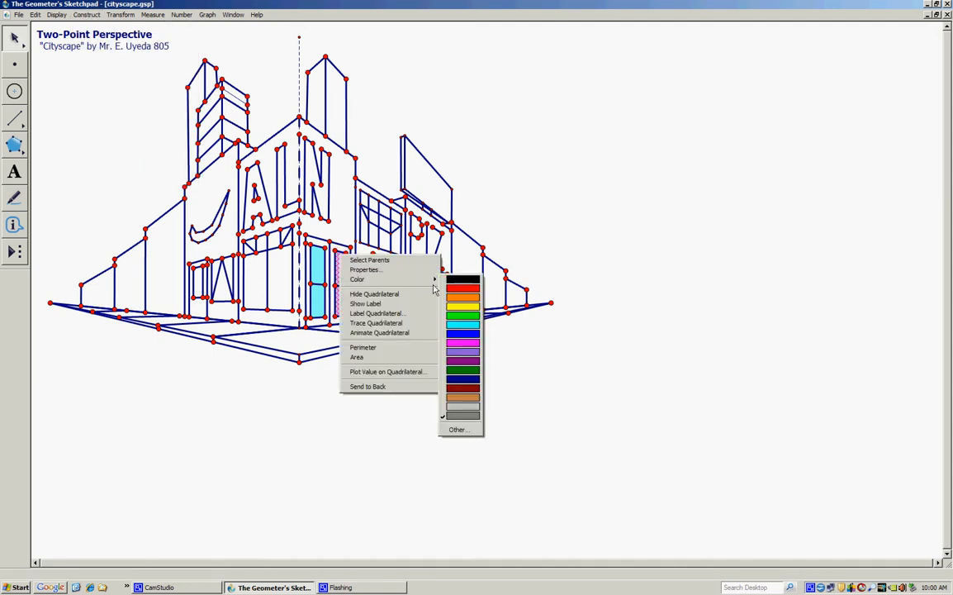
pyautogui.click(463, 324)
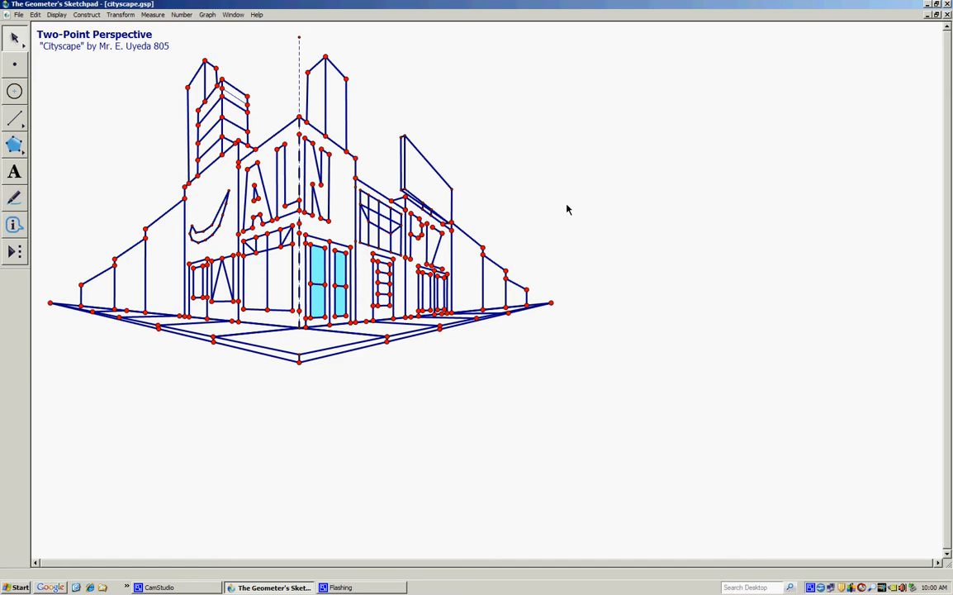
# Step: Try to fill the whole double door with a quadrilateral interior on its four outer corners
pyautogui.click(304, 235)
pyautogui.click(350, 247)
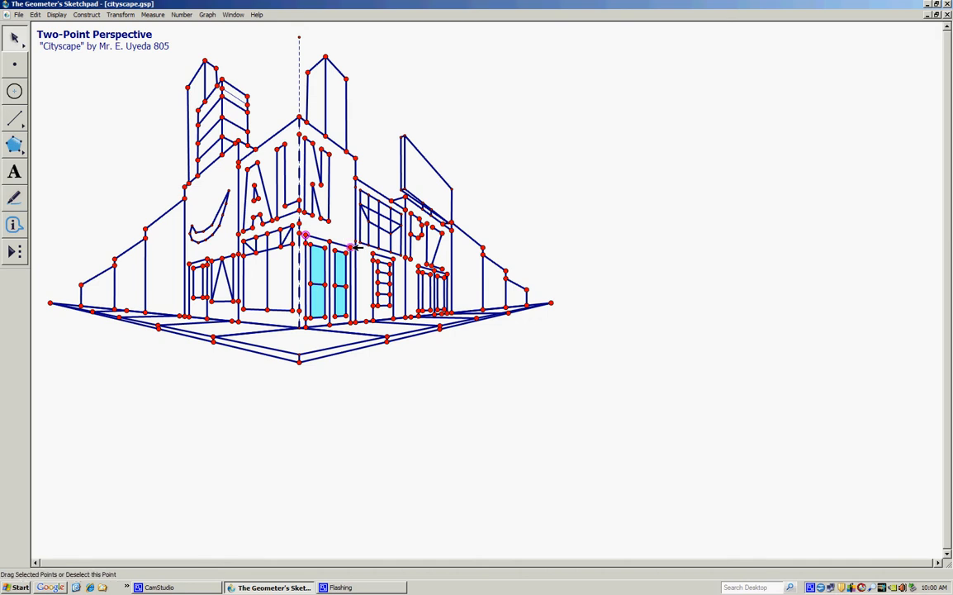
pyautogui.click(350, 322)
pyautogui.click(305, 328)
pyautogui.click(87, 14)
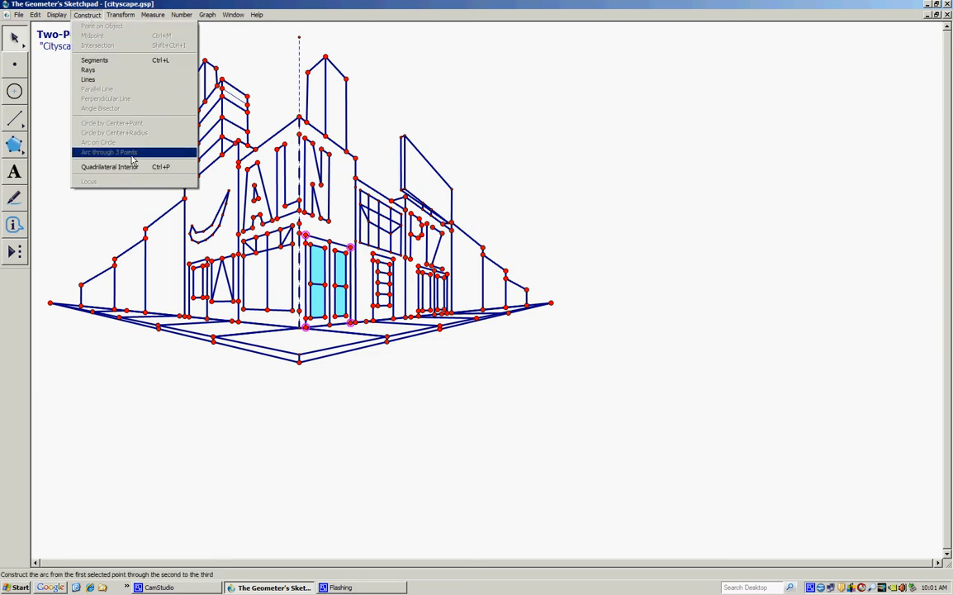
pyautogui.click(135, 169)
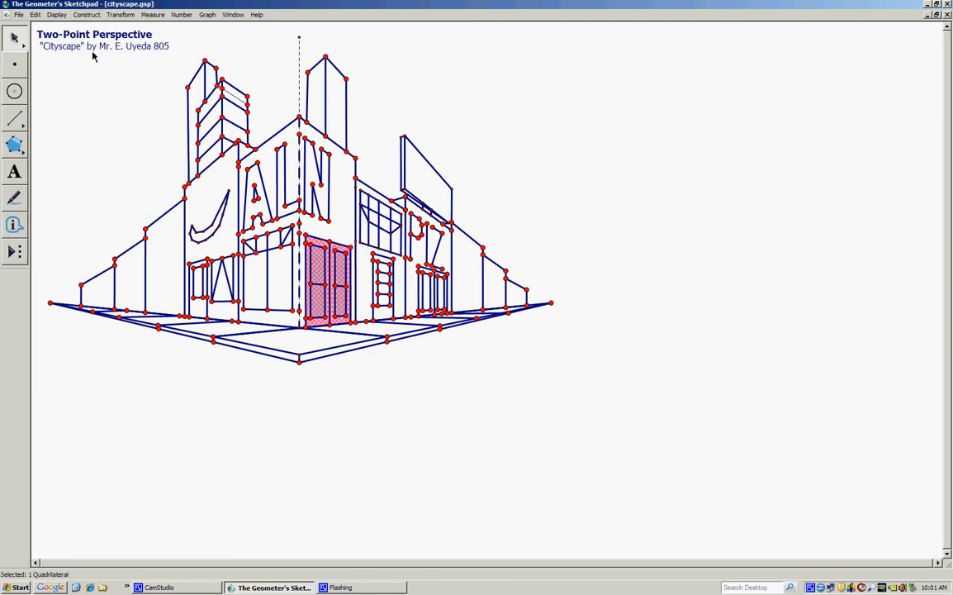
# Step: Undo the quadrilateral interior constructed over the whole door
pyautogui.click(37, 16)
pyautogui.click(42, 27)
pyautogui.click(541, 114)
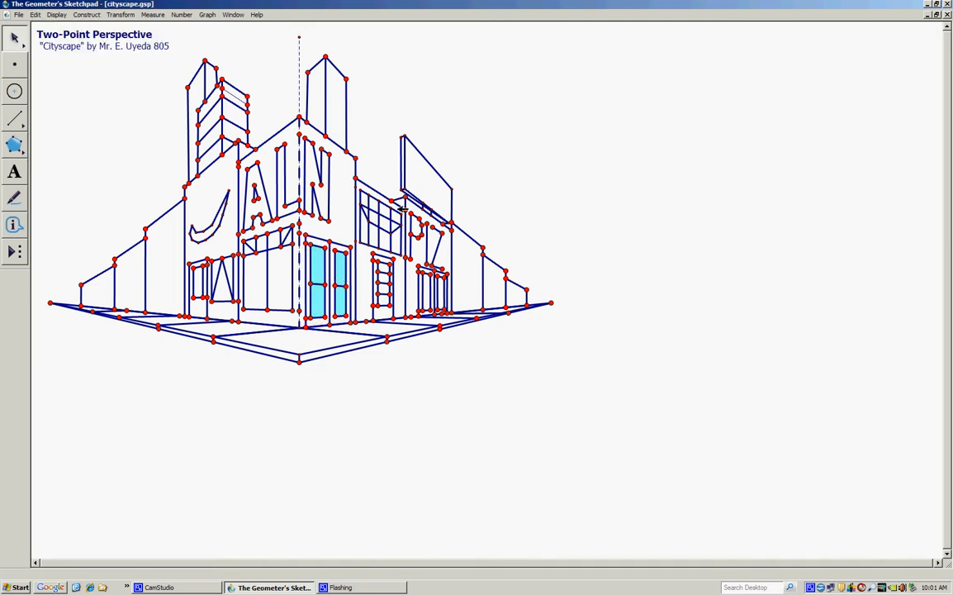
# Step: Fill the door frame strip above the two panes with a quadrilateral interior and color it gray
pyautogui.click(350, 247)
pyautogui.click(346, 253)
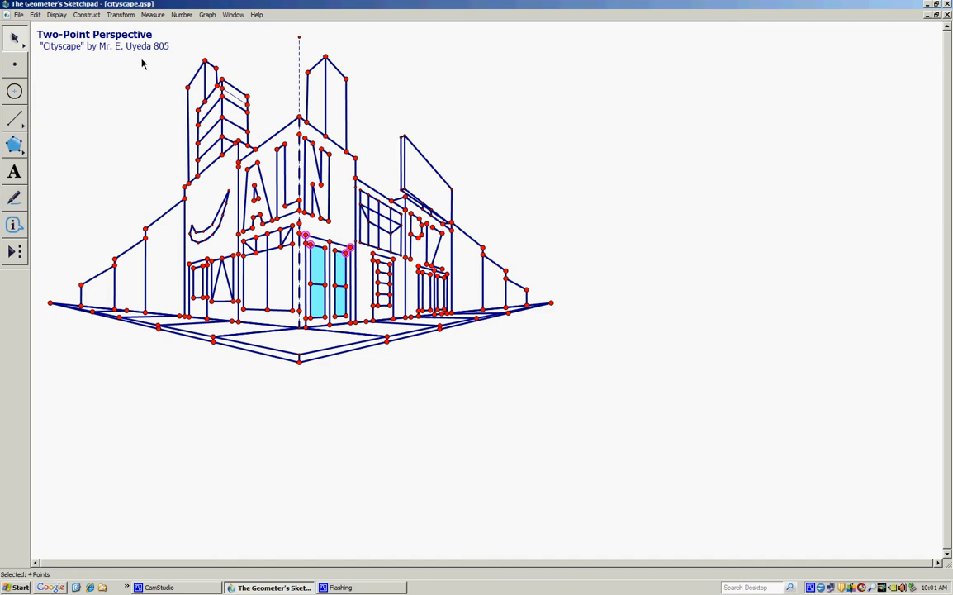
pyautogui.click(87, 14)
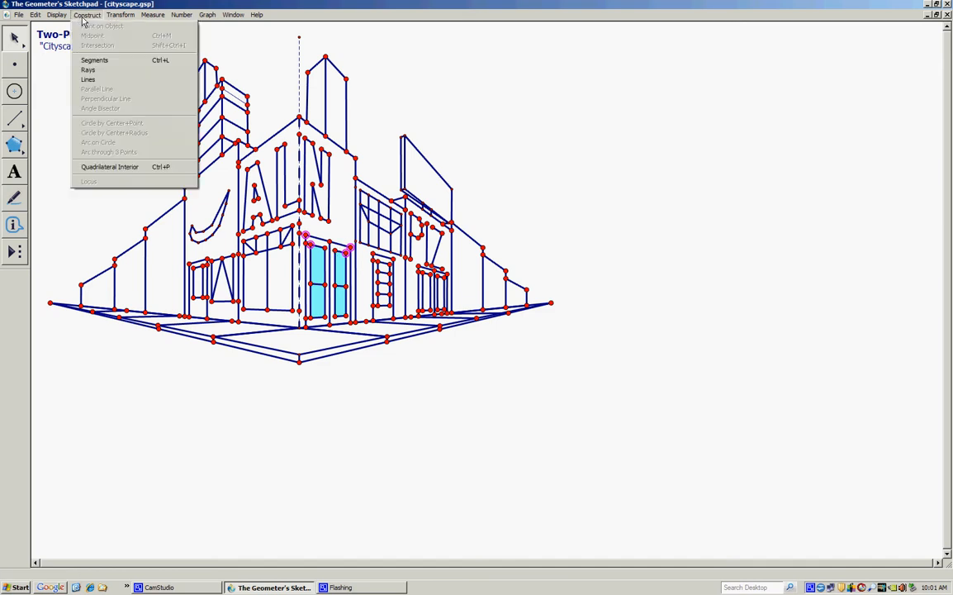
pyautogui.click(107, 167)
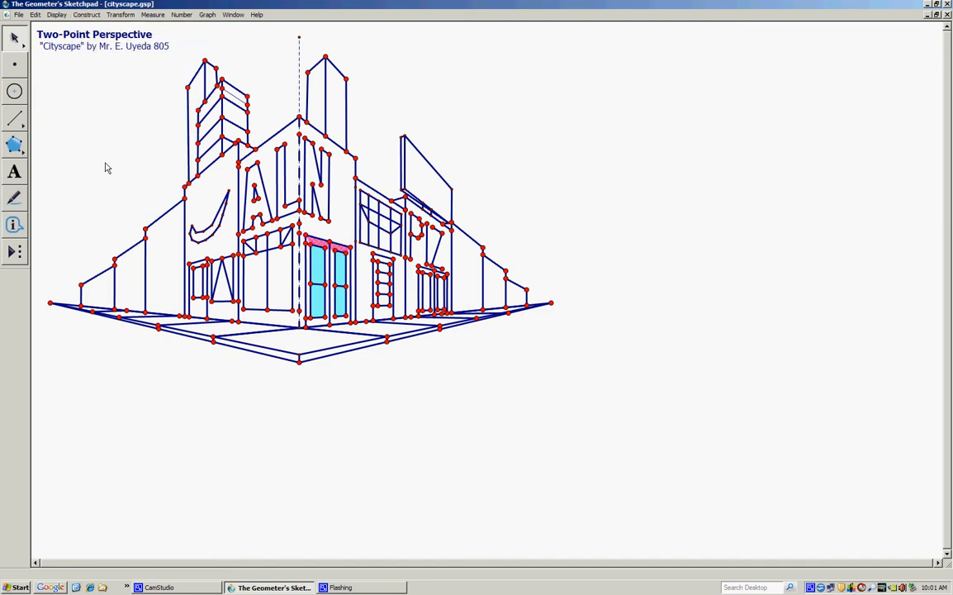
pyautogui.rightClick(321, 239)
pyautogui.moveTo(396, 250)
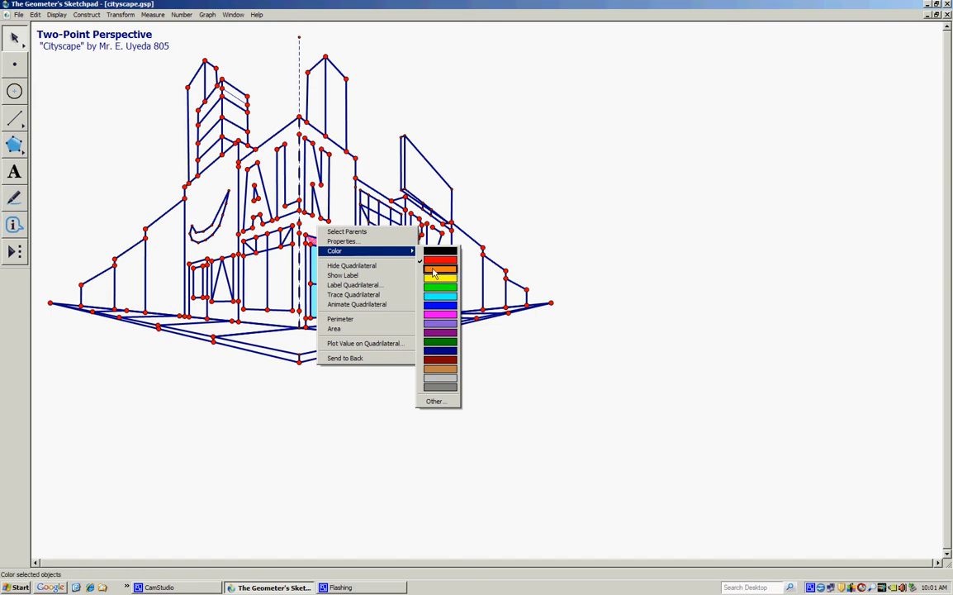
pyautogui.click(446, 387)
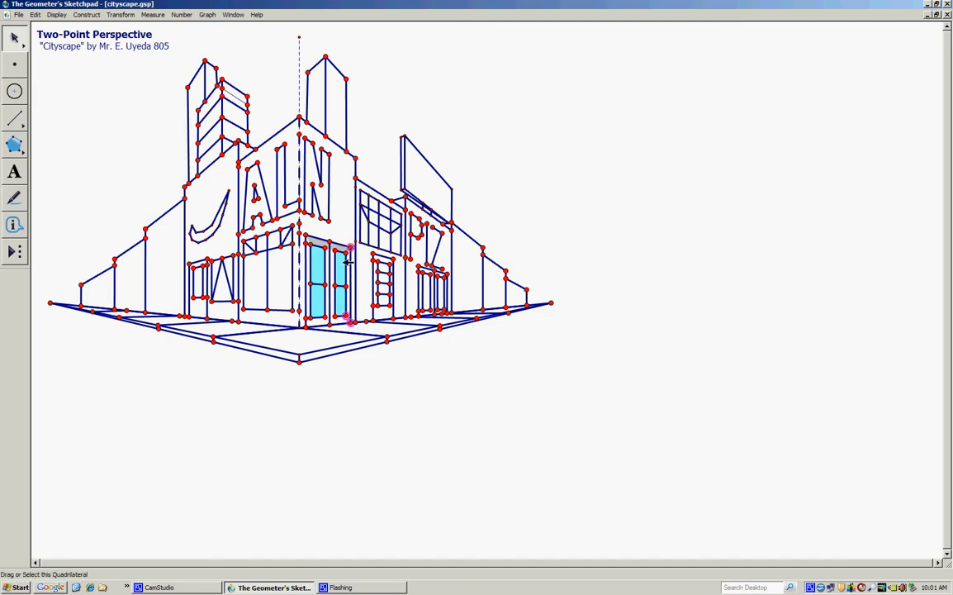
# Step: Construct a quadrilateral interior for the door frame strip beside the right pane and color it gray
pyautogui.keyDown('shift'); pyautogui.click(347, 317); pyautogui.keyUp('shift')
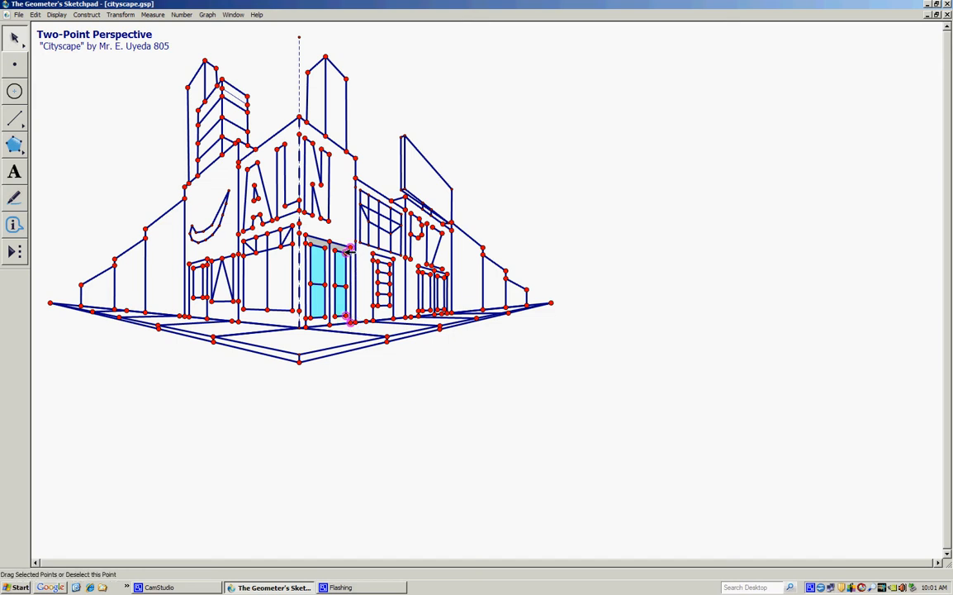
pyautogui.click(86, 14)
pyautogui.click(96, 165)
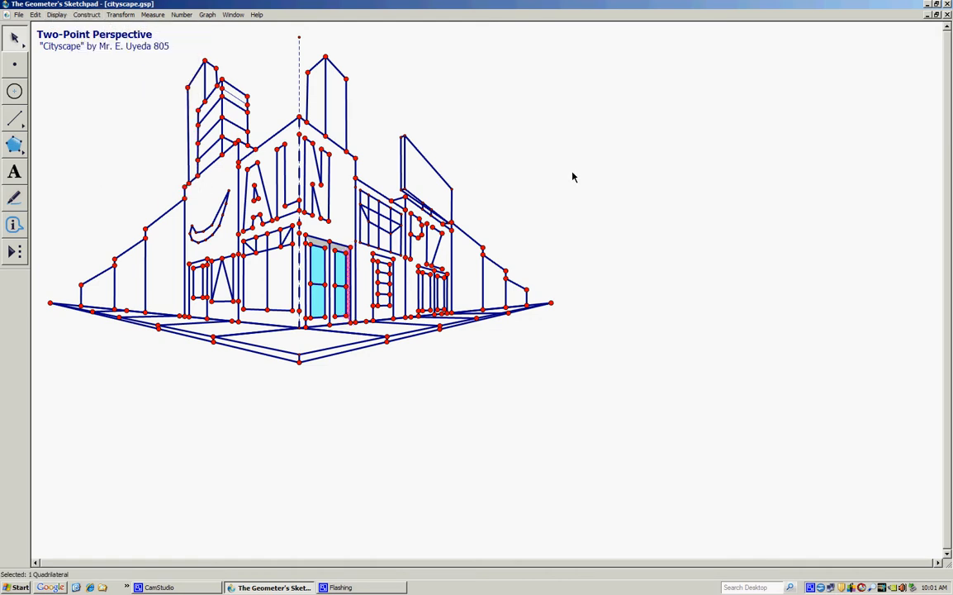
pyautogui.click(58, 15)
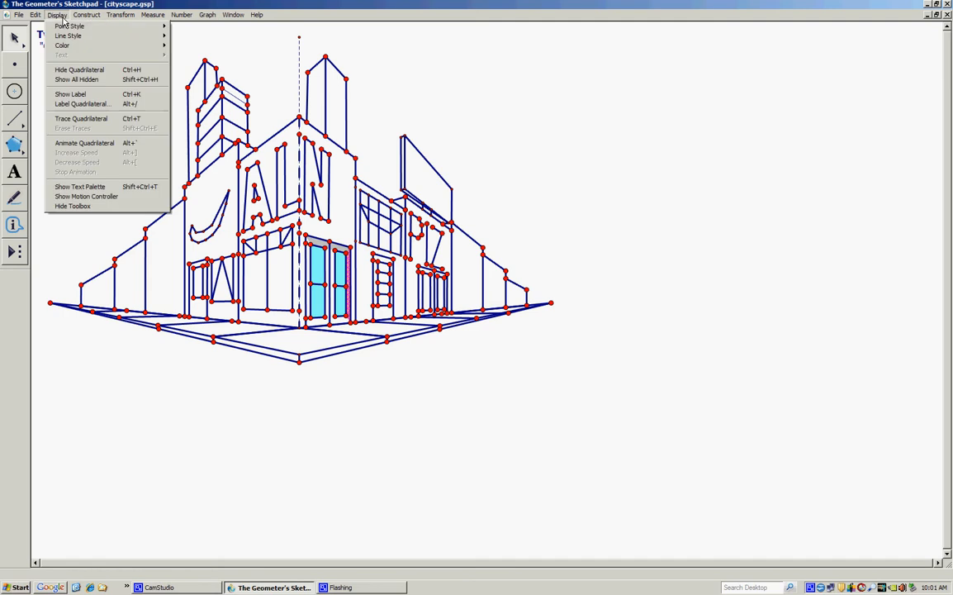
pyautogui.moveTo(157, 45)
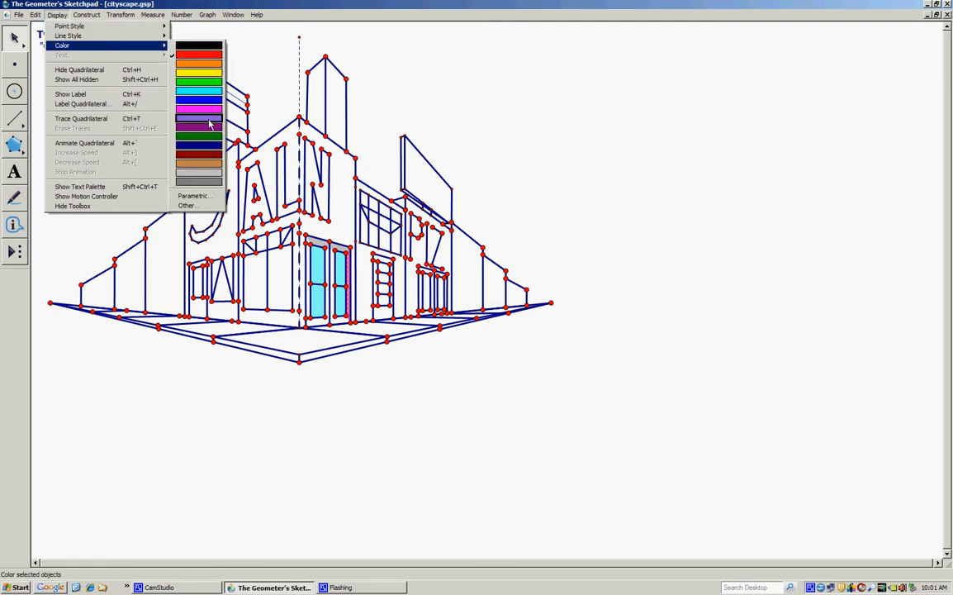
pyautogui.click(188, 164)
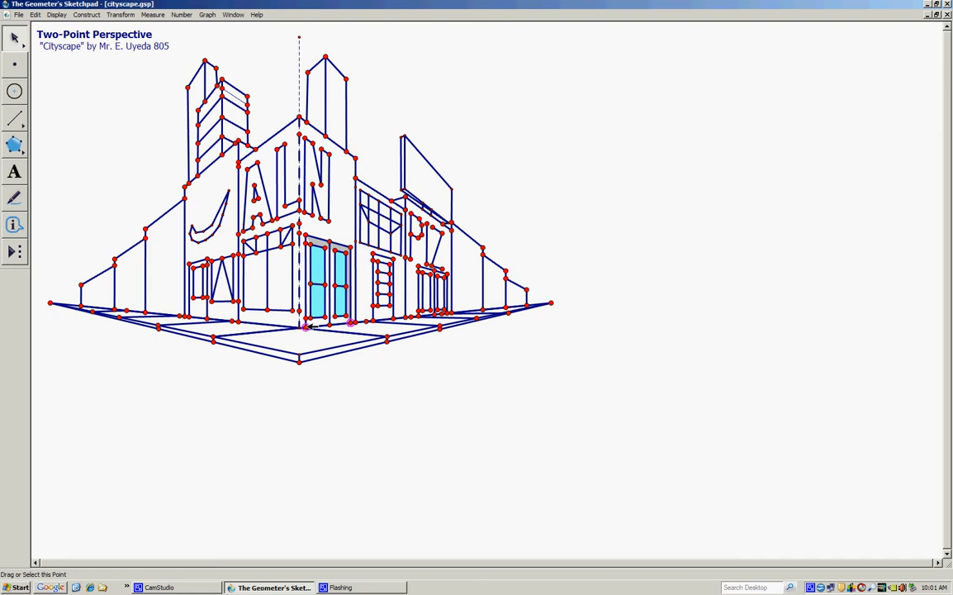
# Step: Fill the door frame strip below the two panes with a quadrilateral interior and color it gray
pyautogui.click(347, 317)
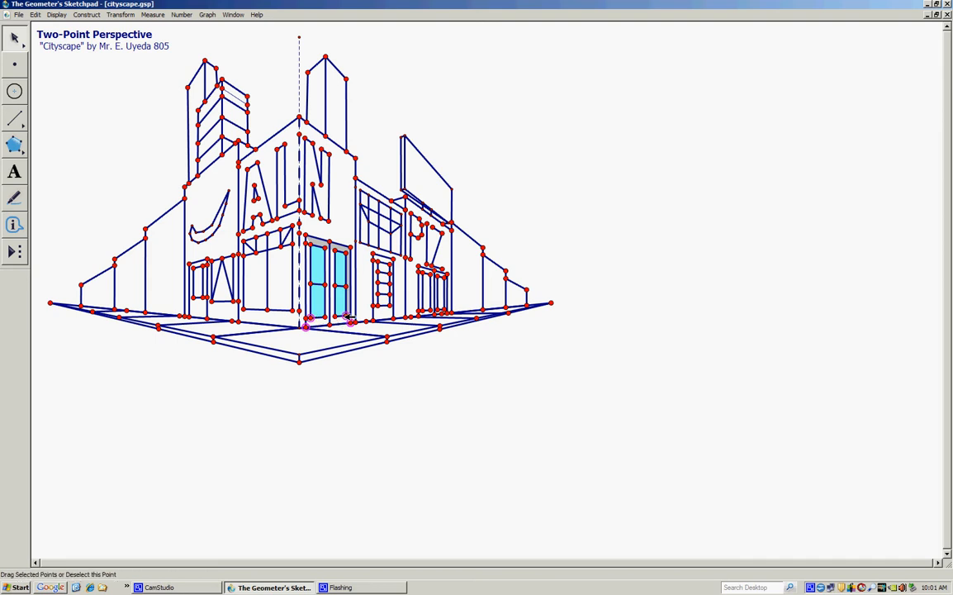
pyautogui.click(82, 14)
pyautogui.click(111, 164)
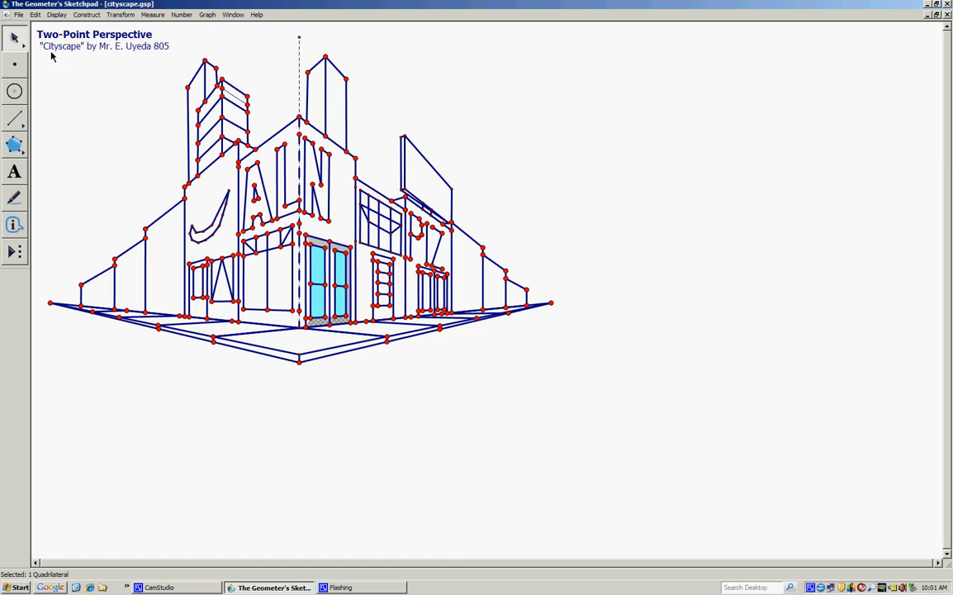
pyautogui.click(56, 14)
pyautogui.moveTo(72, 45)
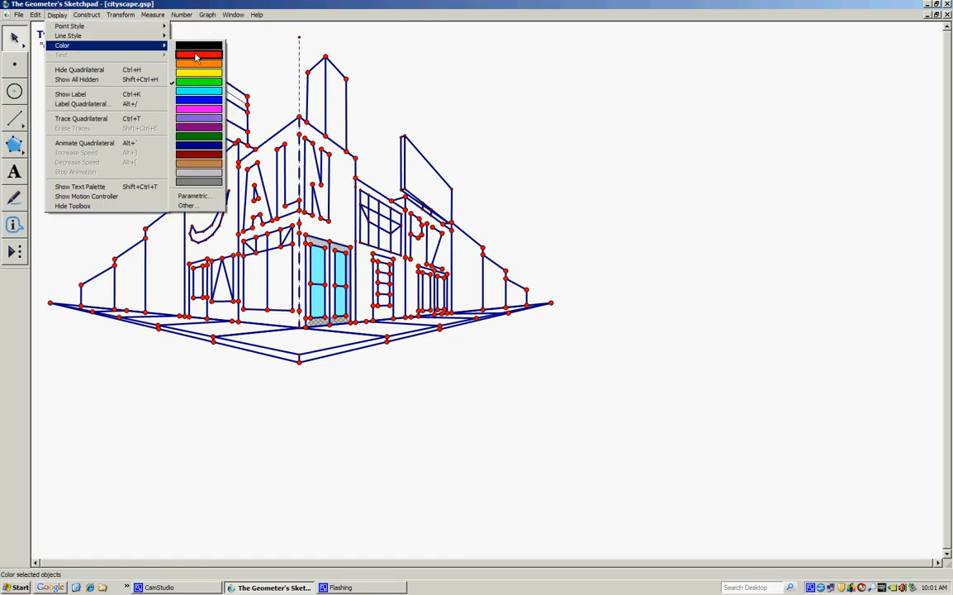
pyautogui.click(201, 182)
pyautogui.click(559, 141)
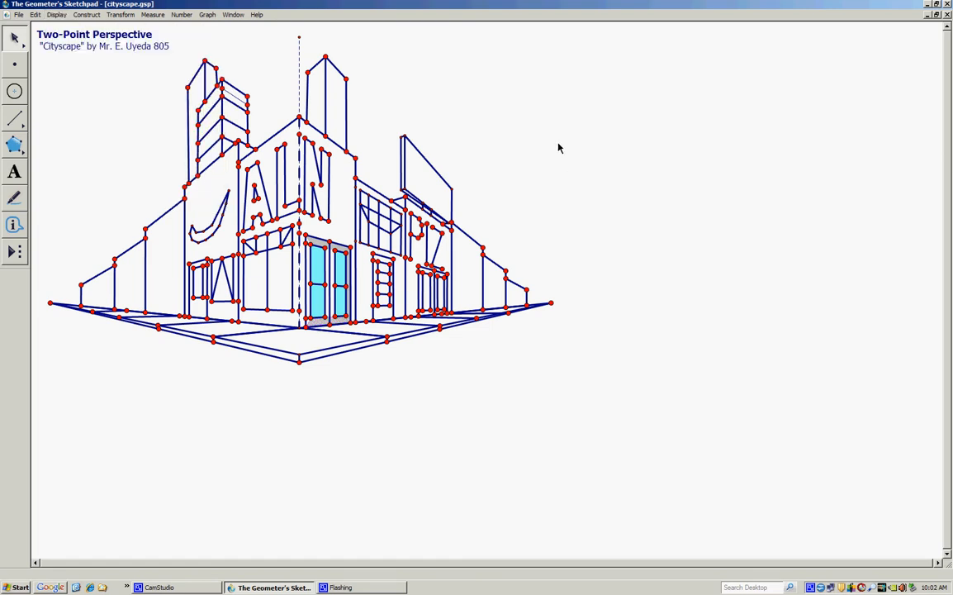
# Step: Construct a quadrilateral interior for the door frame strip left of the left pane and color it gray
pyautogui.click(305, 328)
pyautogui.click(306, 235)
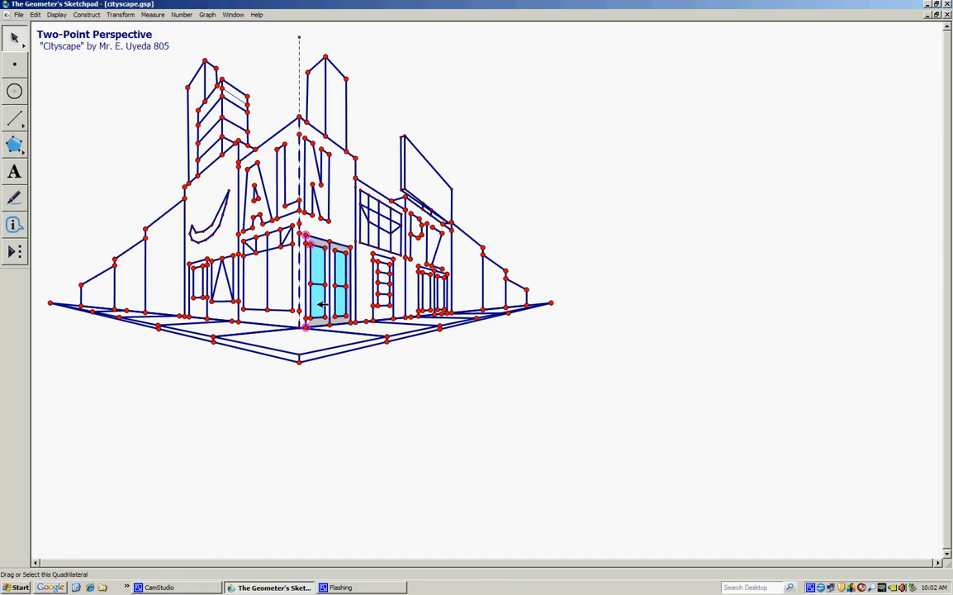
pyautogui.click(311, 318)
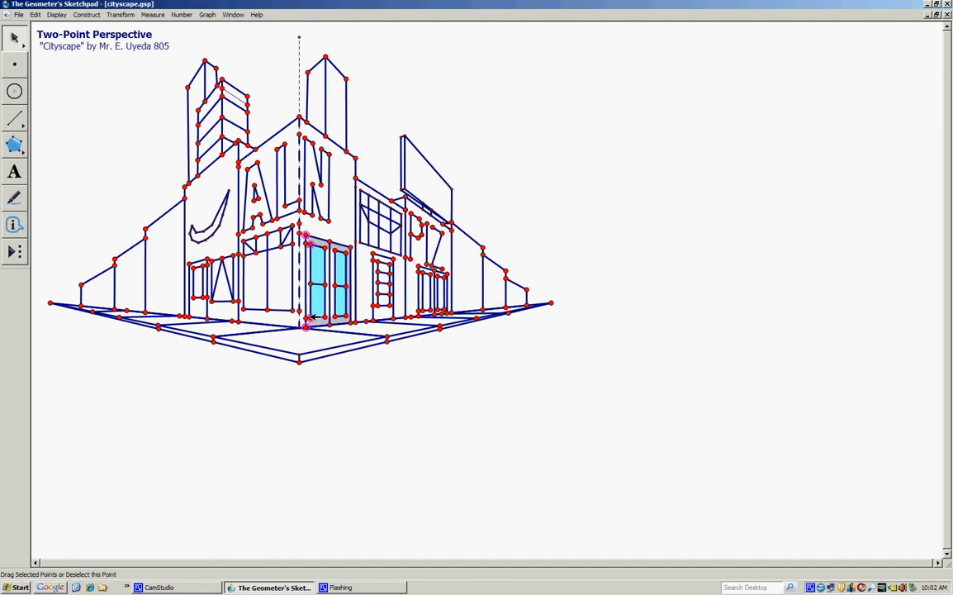
pyautogui.click(85, 15)
pyautogui.click(103, 158)
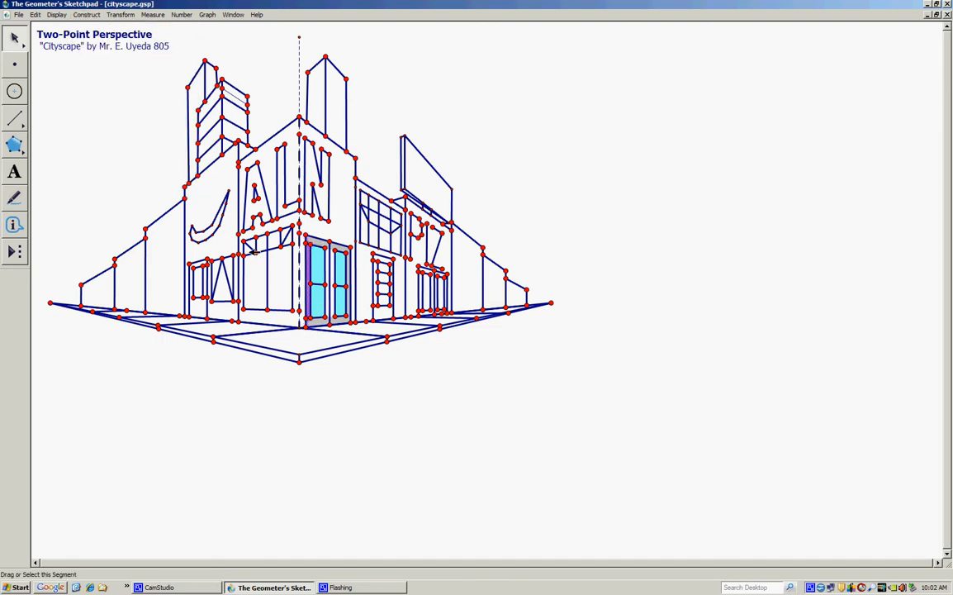
pyautogui.click(57, 15)
pyautogui.moveTo(84, 47)
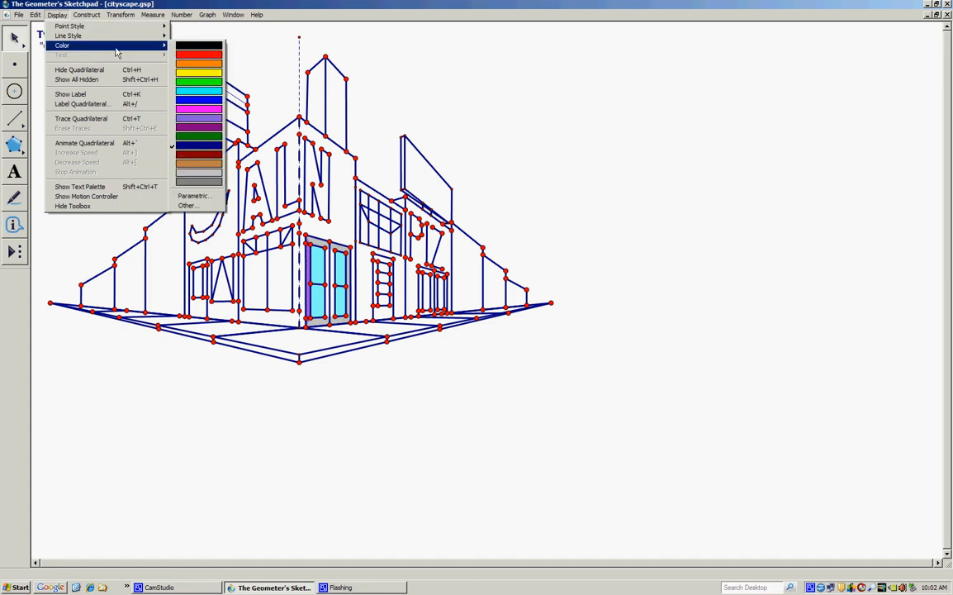
pyautogui.click(190, 180)
pyautogui.click(425, 109)
# Step: Fill the door frame strip between the two panes with a quadrilateral interior and color it gray
pyautogui.click(324, 248)
pyautogui.click(335, 249)
pyautogui.click(325, 317)
pyautogui.click(335, 316)
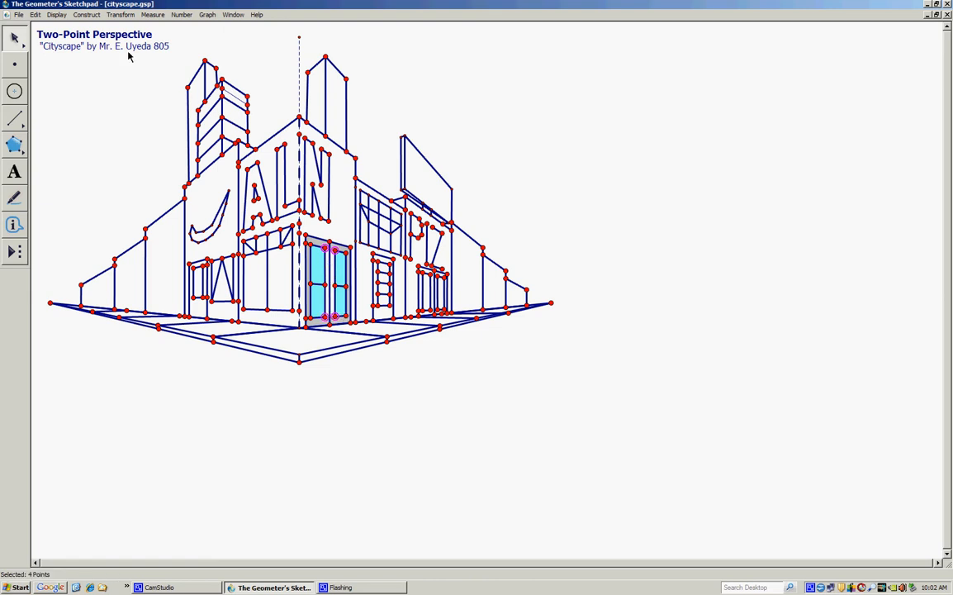
pyautogui.click(87, 15)
pyautogui.click(101, 175)
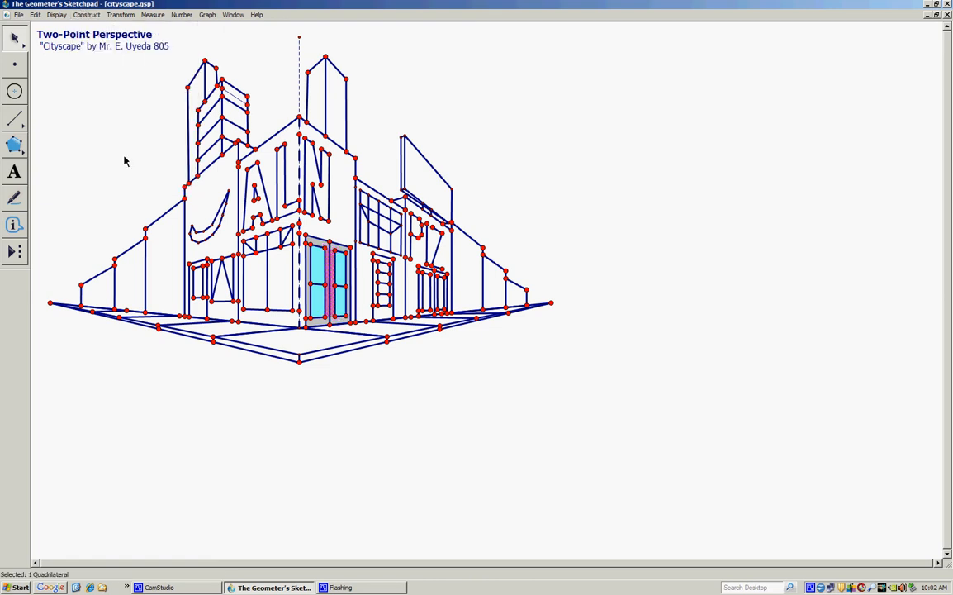
pyautogui.click(56, 18)
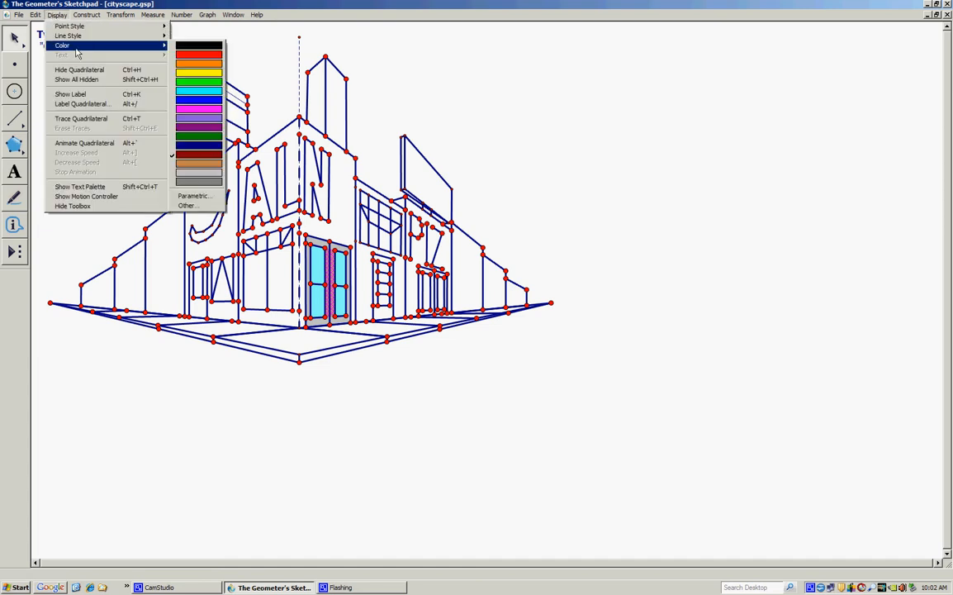
pyautogui.click(182, 164)
pyautogui.click(499, 142)
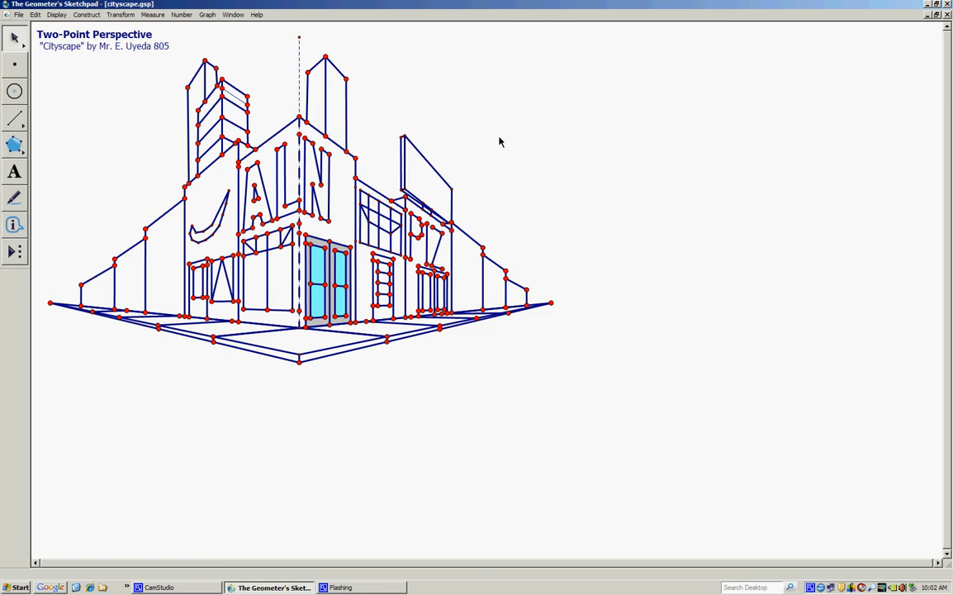
# Step: Hide all the corner and divider points of the two door panes
pyautogui.click(347, 254)
pyautogui.click(346, 287)
pyautogui.click(337, 316)
pyautogui.click(326, 318)
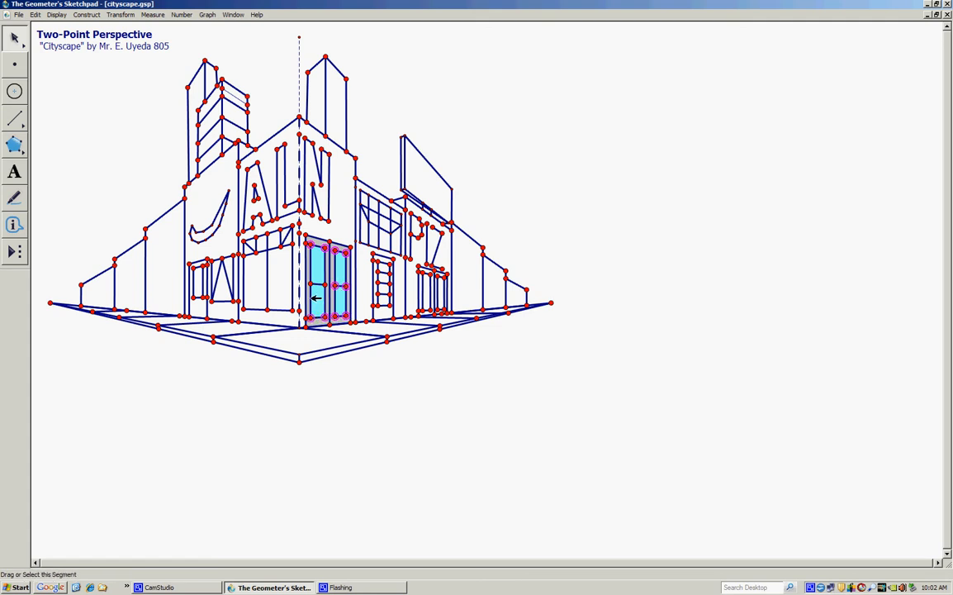
pyautogui.click(311, 284)
pyautogui.click(325, 286)
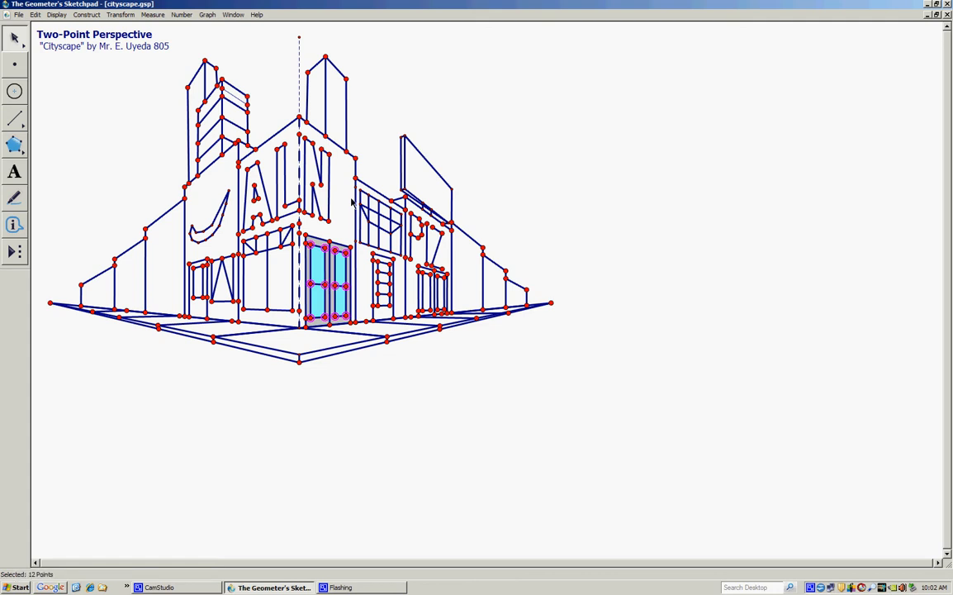
pyautogui.click(57, 14)
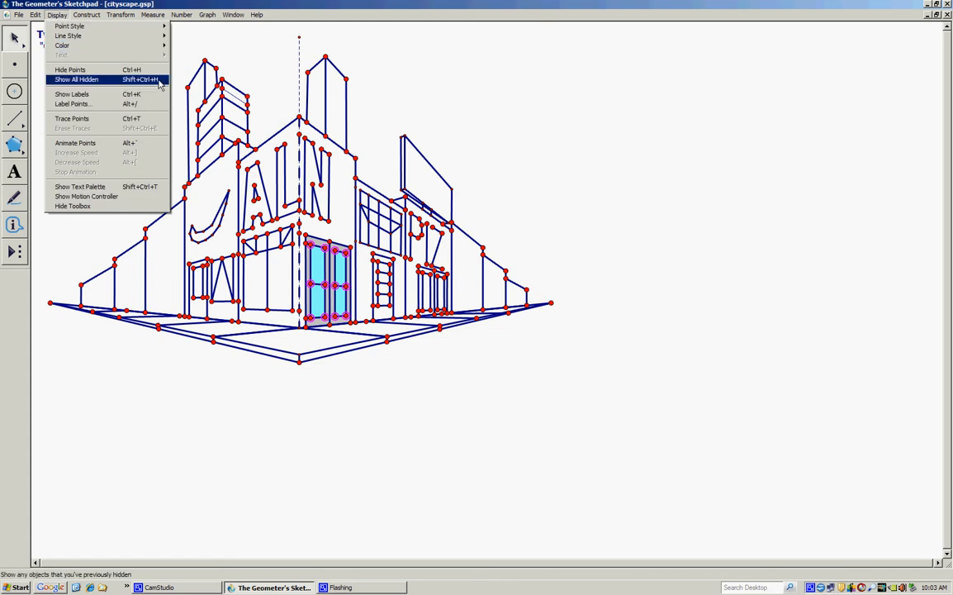
pyautogui.click(70, 71)
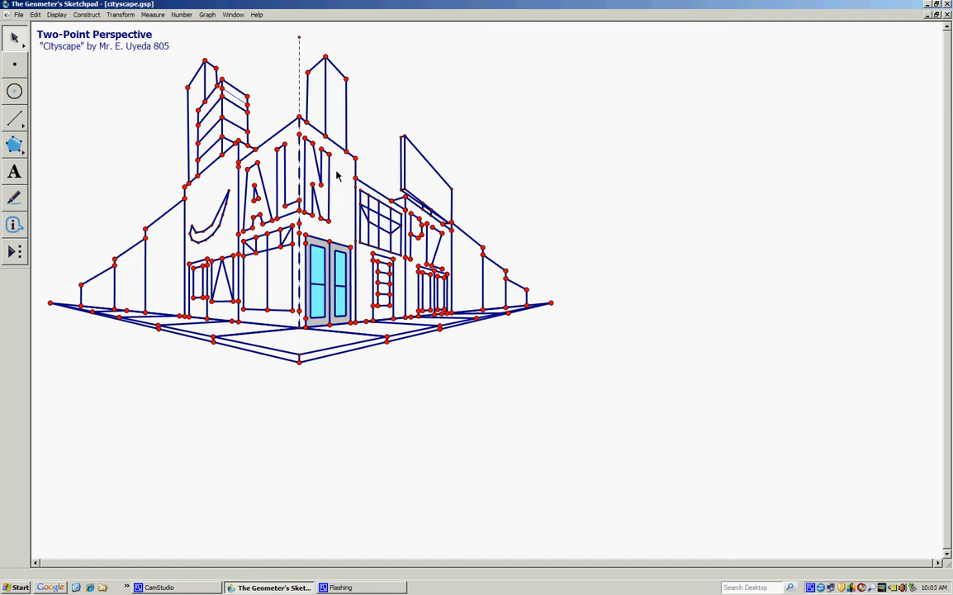
# Step: Construct a polygon interior from the ten vertices of the letter N above the door, following its outline in order
pyautogui.click(304, 138)
pyautogui.click(322, 185)
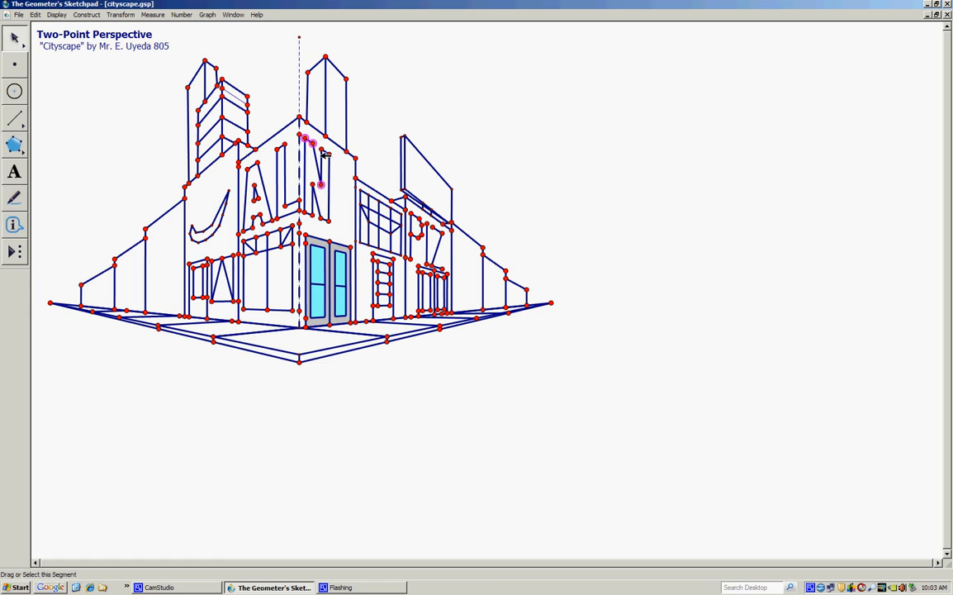
pyautogui.click(322, 150)
pyautogui.click(329, 155)
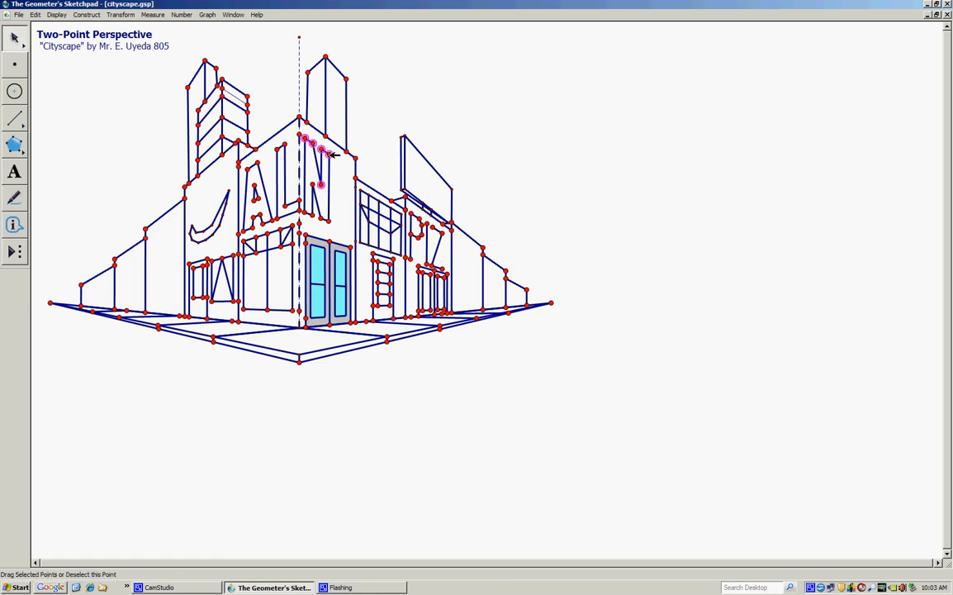
pyautogui.click(328, 219)
pyautogui.click(322, 218)
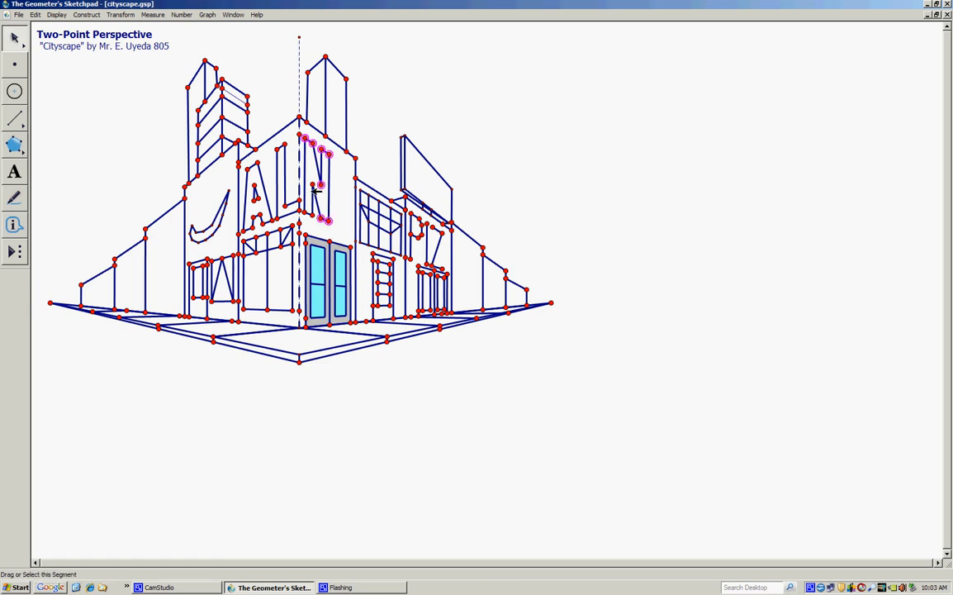
pyautogui.click(312, 184)
pyautogui.click(312, 216)
pyautogui.click(305, 212)
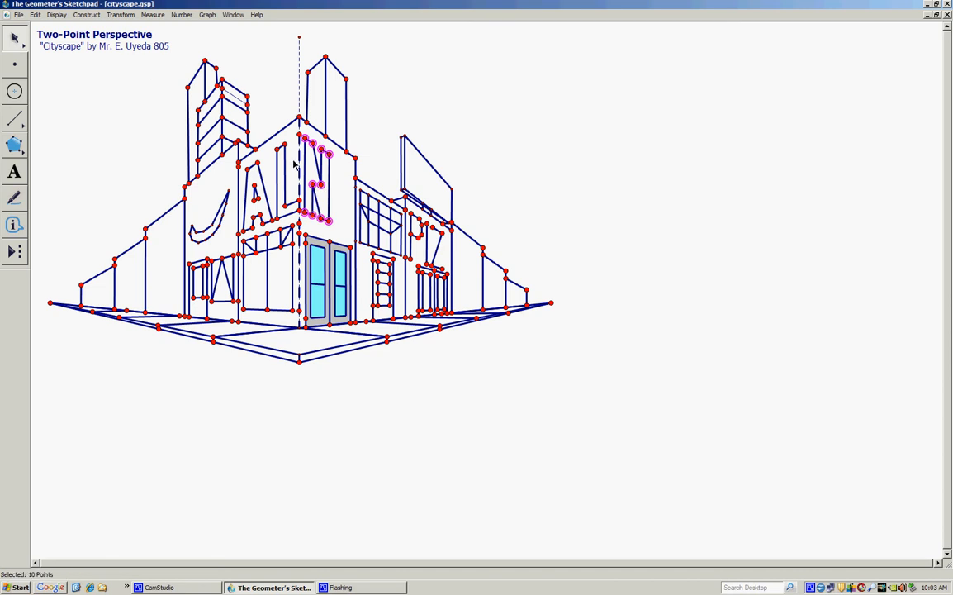
pyautogui.click(86, 14)
pyautogui.click(101, 151)
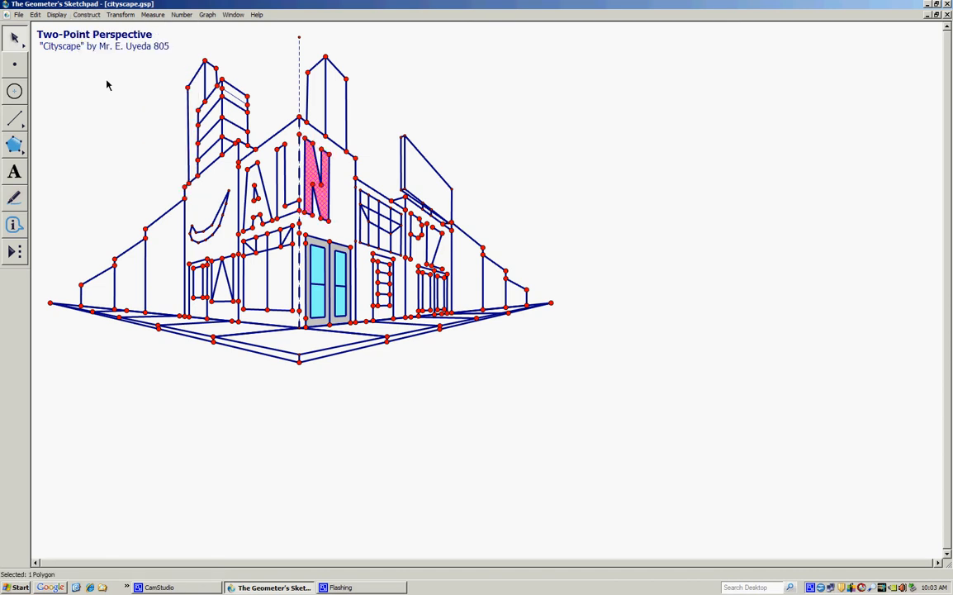
# Step: Color the interior of the letter N green
pyautogui.click(57, 14)
pyautogui.moveTo(76, 37)
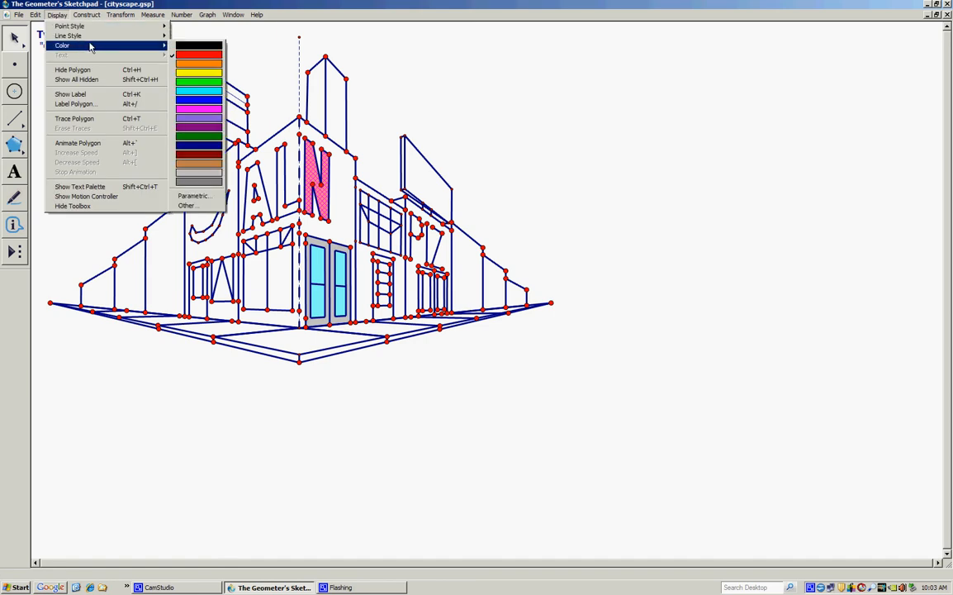
pyautogui.click(204, 179)
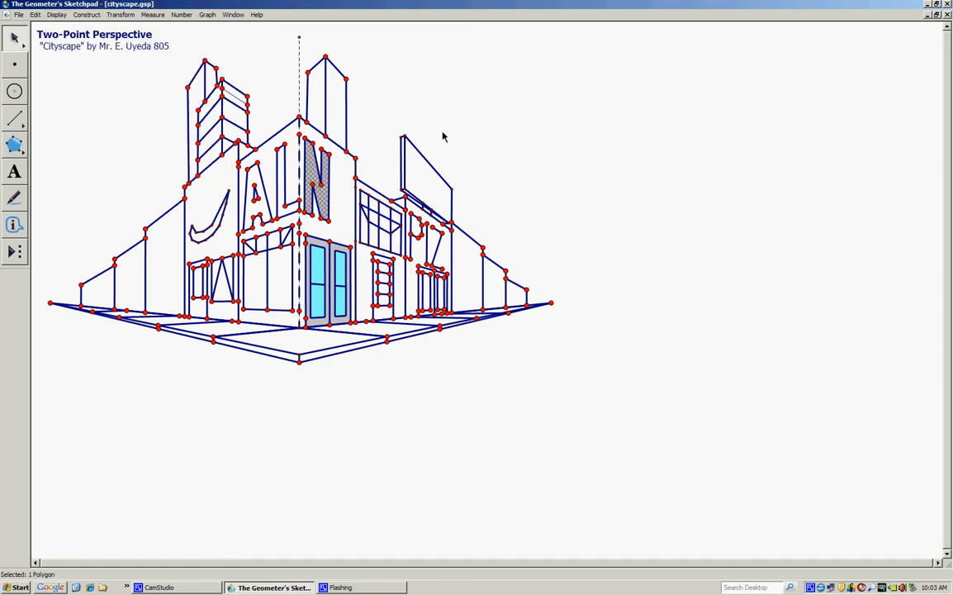
pyautogui.click(489, 125)
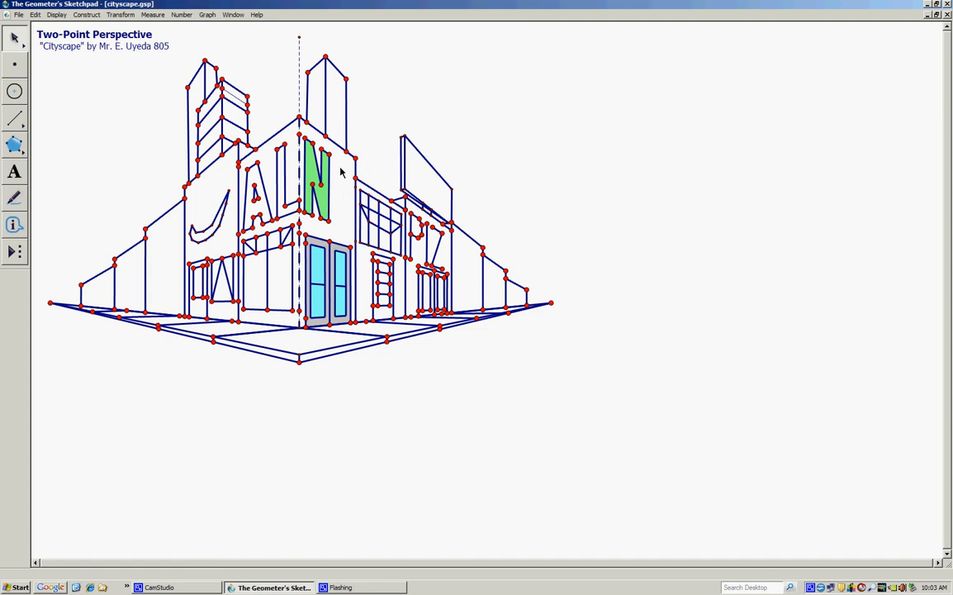
# Step: Construct a polygon interior for the wall section above and right of the N, extending down beside the door's right edge
pyautogui.click(300, 117)
pyautogui.click(354, 322)
pyautogui.click(350, 246)
pyautogui.click(329, 241)
pyautogui.click(328, 221)
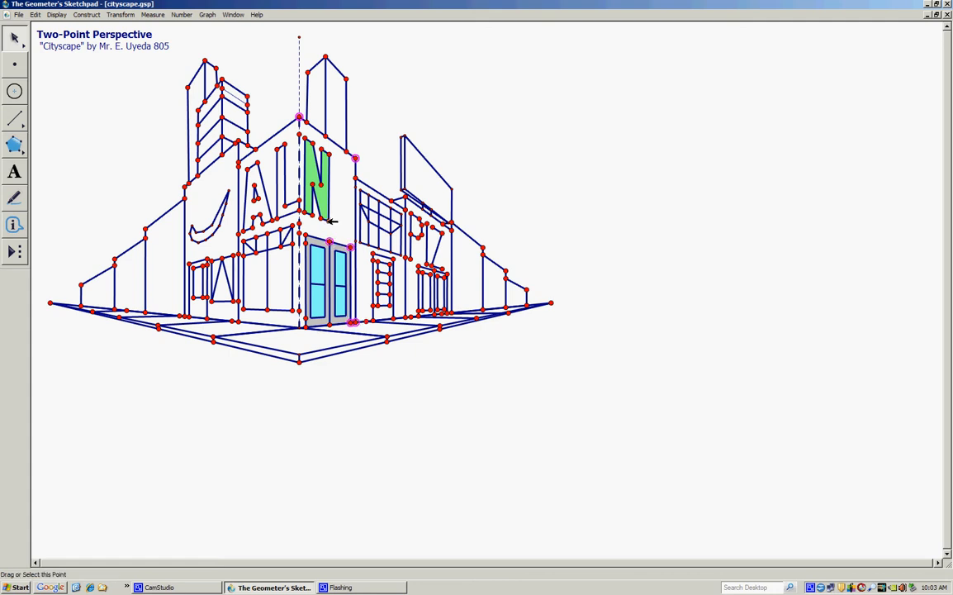
pyautogui.click(329, 155)
pyautogui.click(321, 149)
pyautogui.click(321, 184)
pyautogui.click(312, 142)
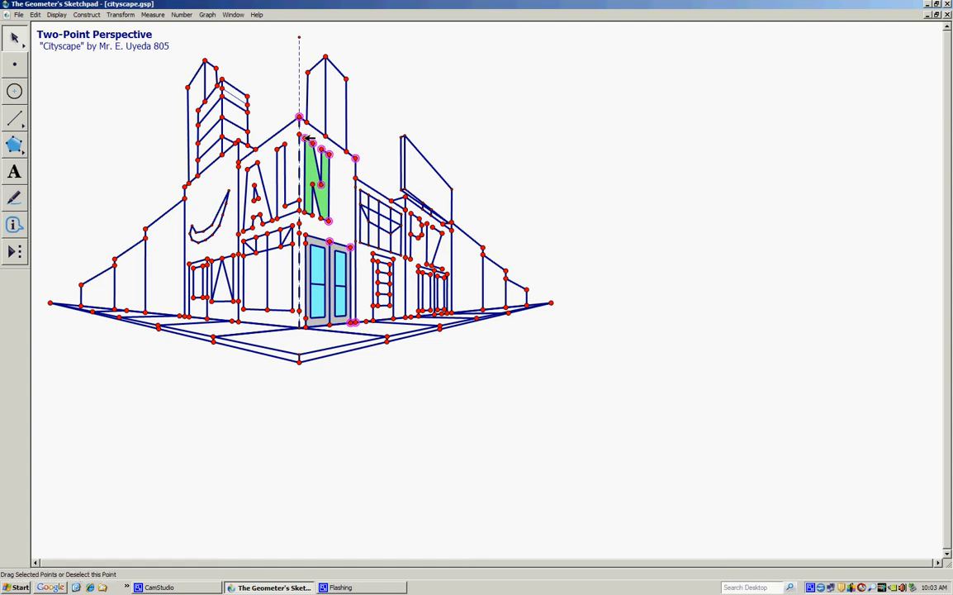
pyautogui.click(87, 15)
pyautogui.click(132, 167)
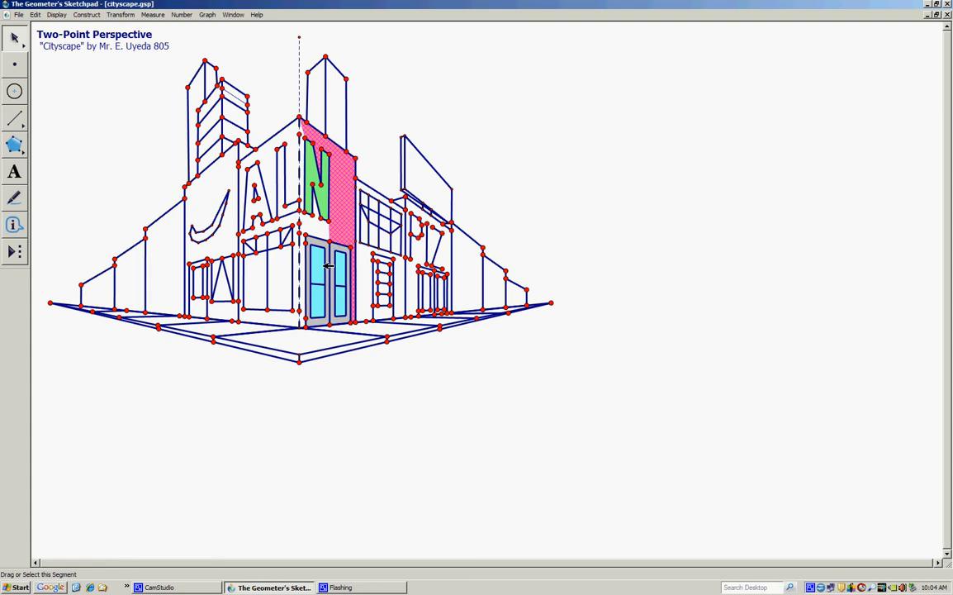
# Step: Try dark blue as the color of the new wall section
pyautogui.rightClick(345, 177)
pyautogui.moveTo(368, 207)
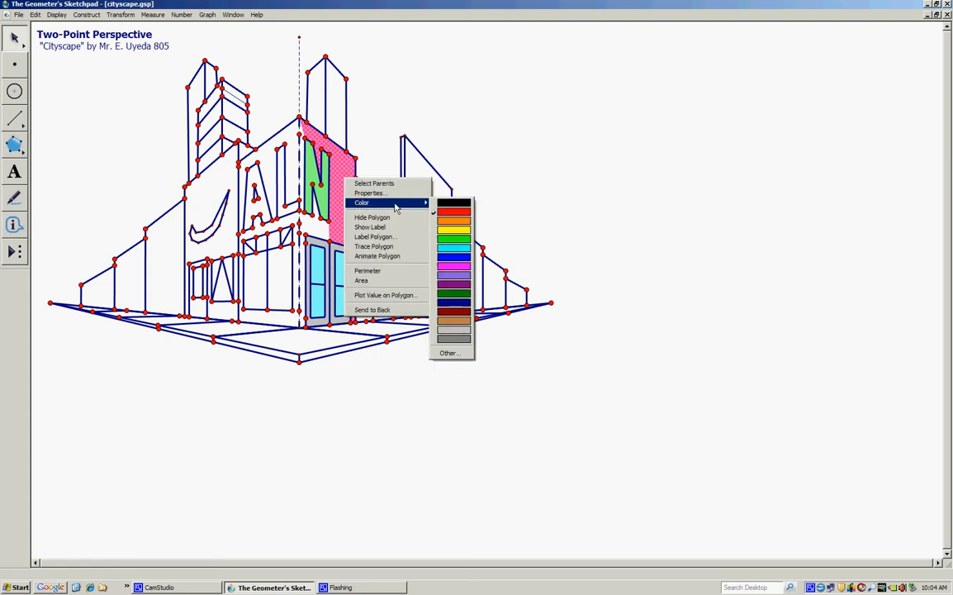
pyautogui.click(453, 275)
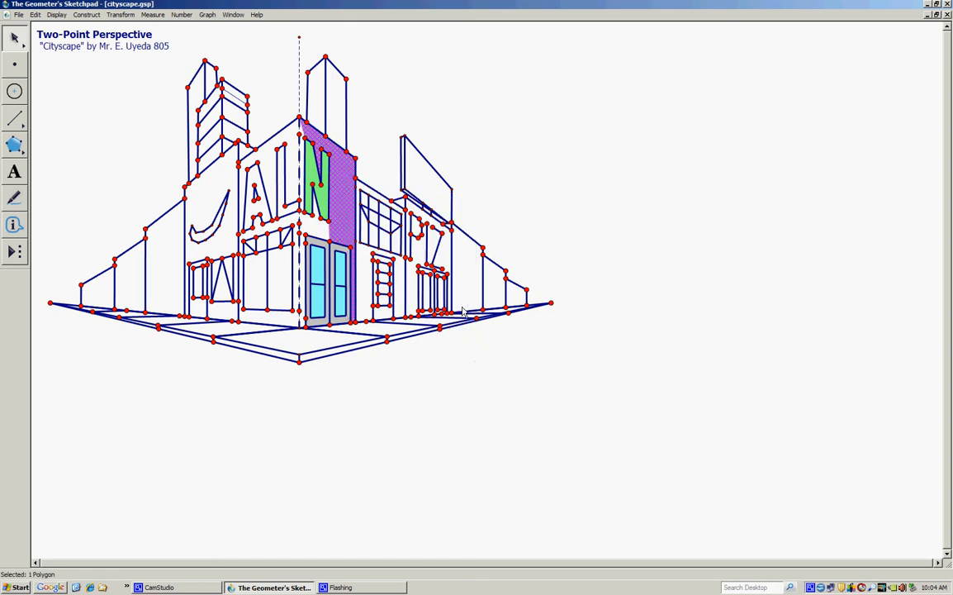
# Step: Color the wall section above and right of the N light brown
pyautogui.rightClick(336, 173)
pyautogui.moveTo(387, 204)
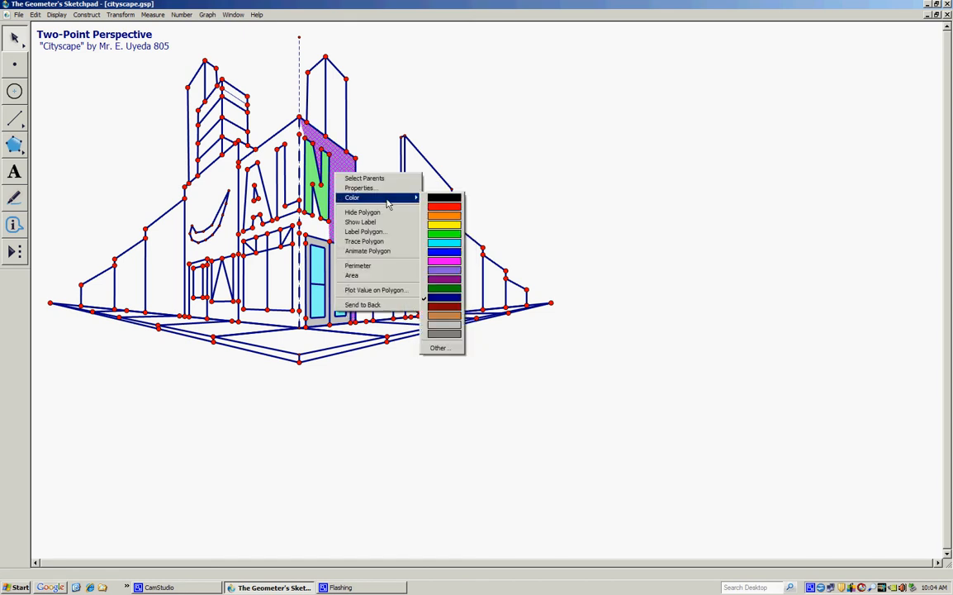
pyautogui.click(447, 306)
pyautogui.click(511, 149)
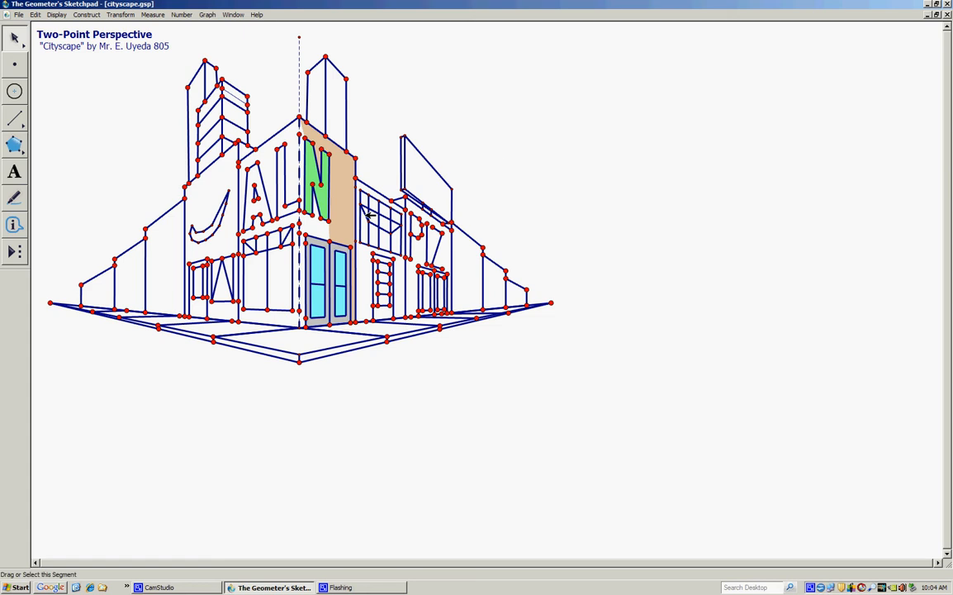
# Step: Fill the remaining wall left of and below the N, down beside the door, with a polygon interior and color it light brown
pyautogui.click(329, 221)
pyautogui.click(330, 241)
pyautogui.click(307, 235)
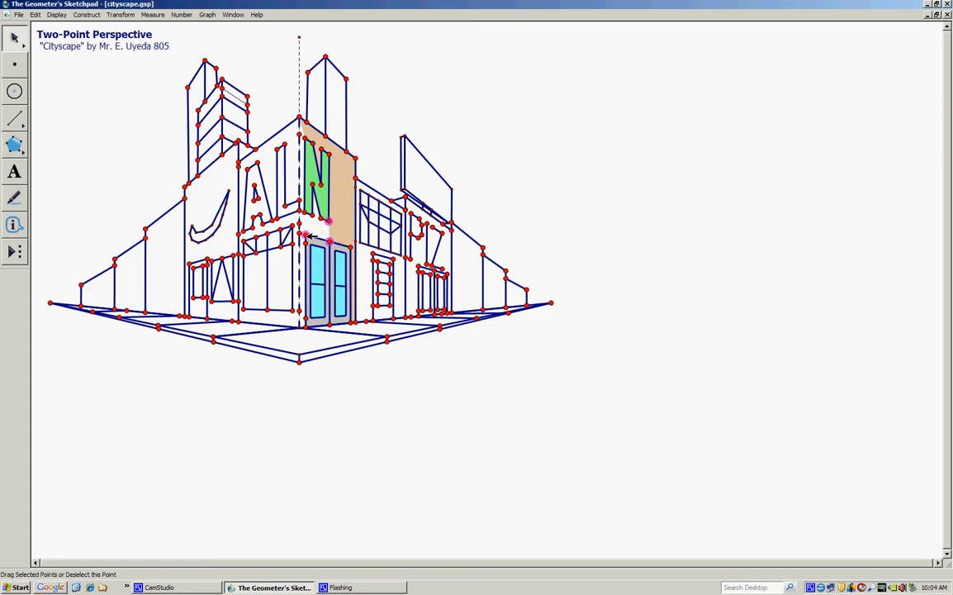
pyautogui.click(300, 329)
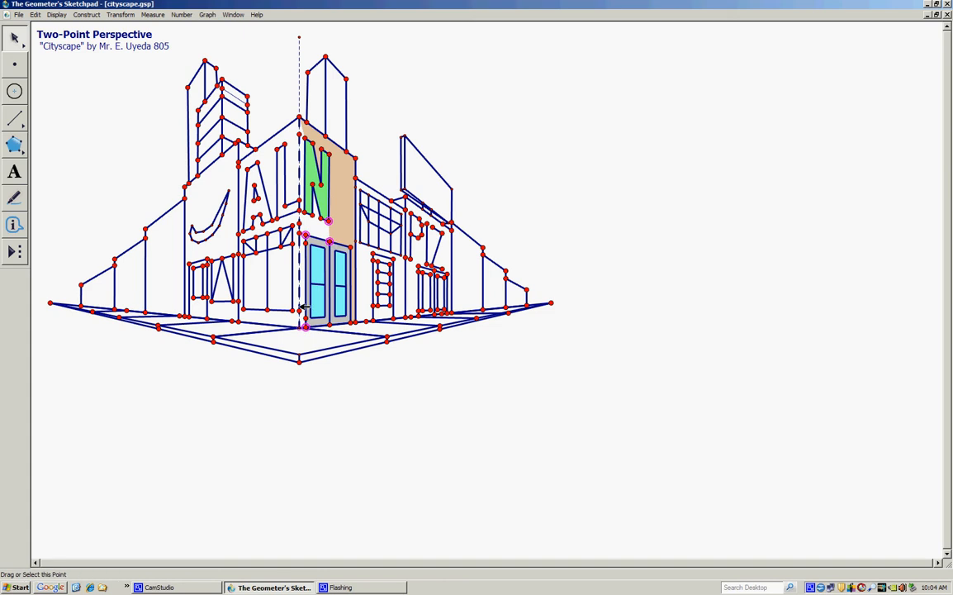
pyautogui.click(299, 118)
pyautogui.click(306, 213)
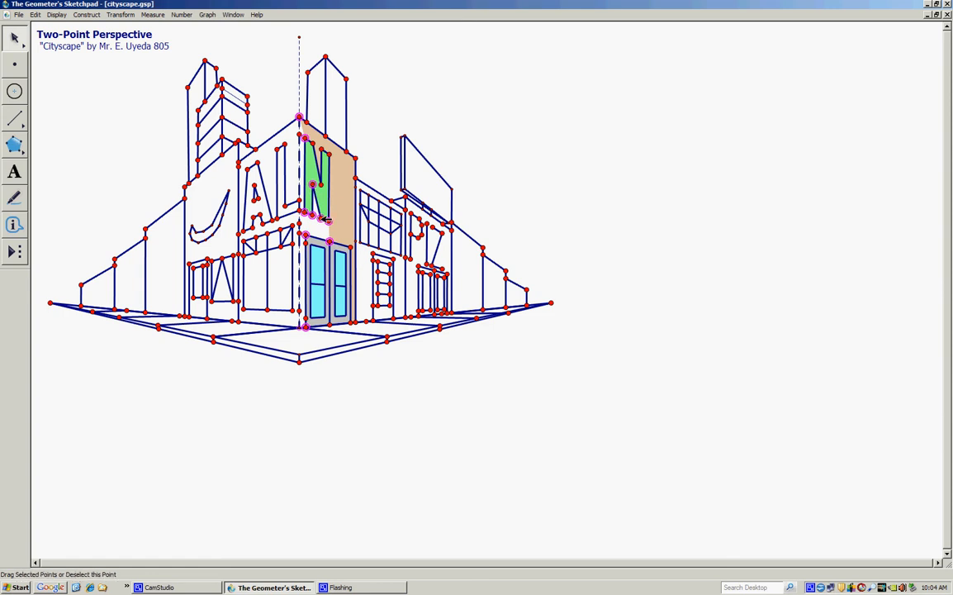
pyautogui.click(87, 15)
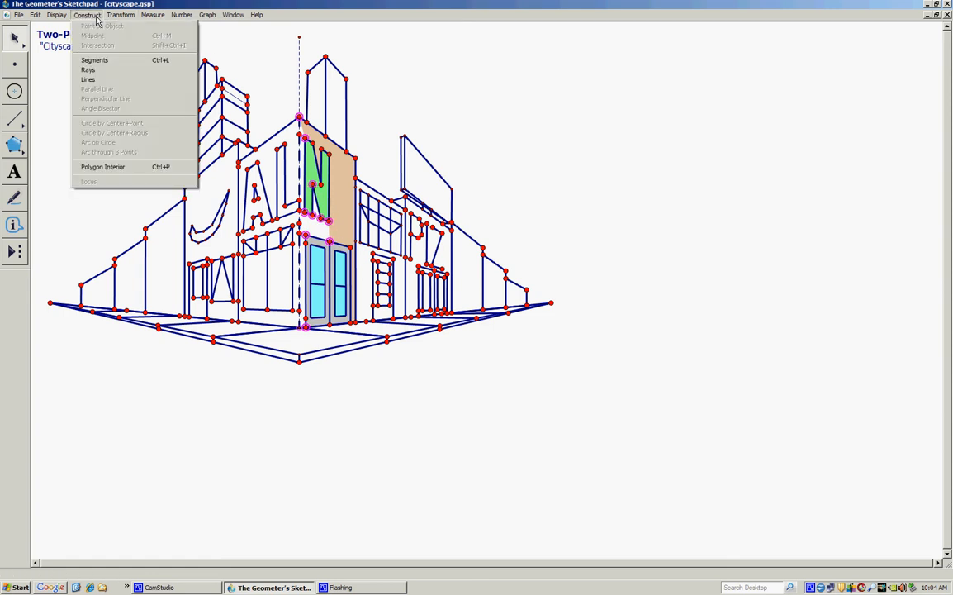
pyautogui.click(143, 166)
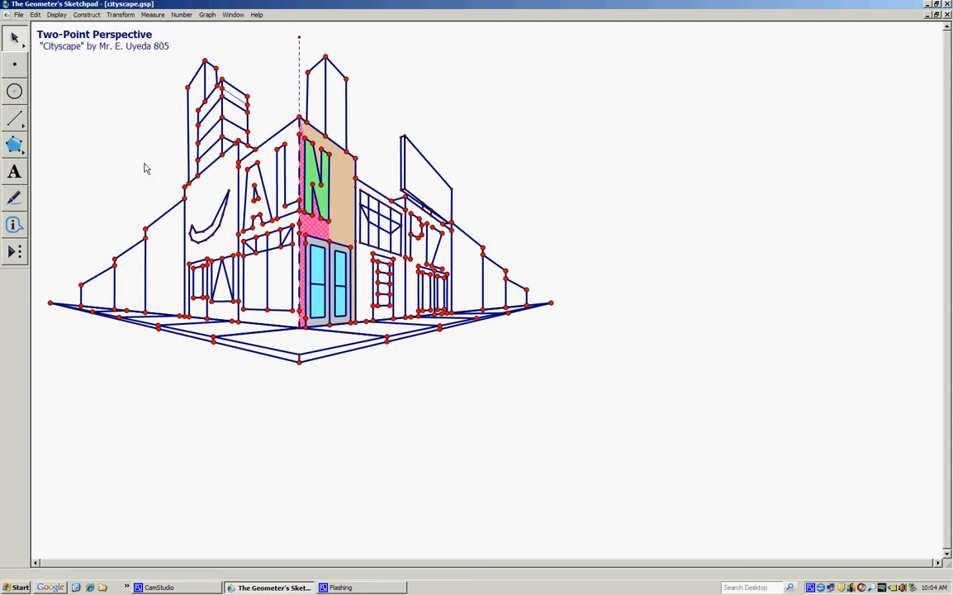
pyautogui.rightClick(317, 213)
pyautogui.moveTo(353, 239)
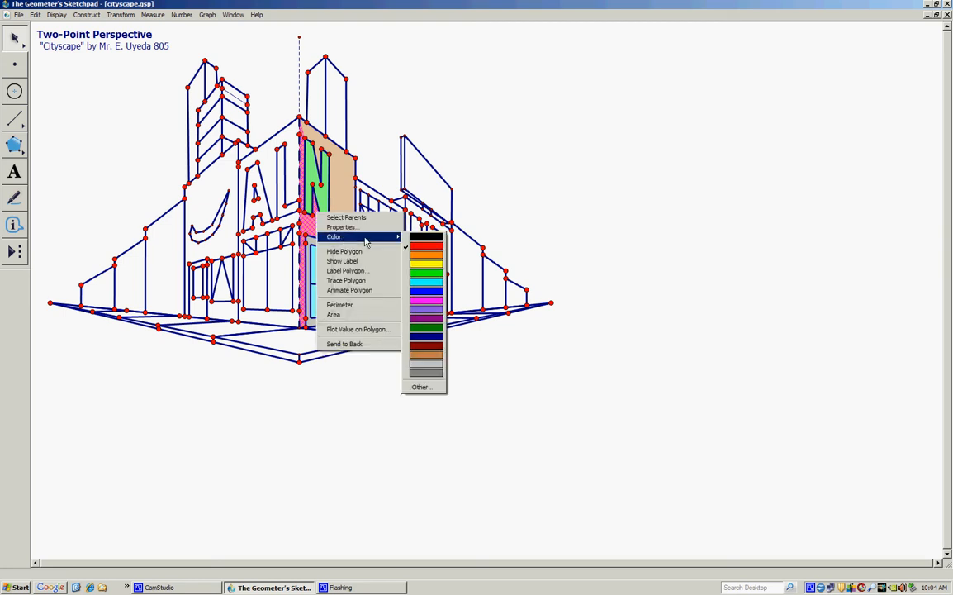
pyautogui.click(427, 364)
pyautogui.click(489, 138)
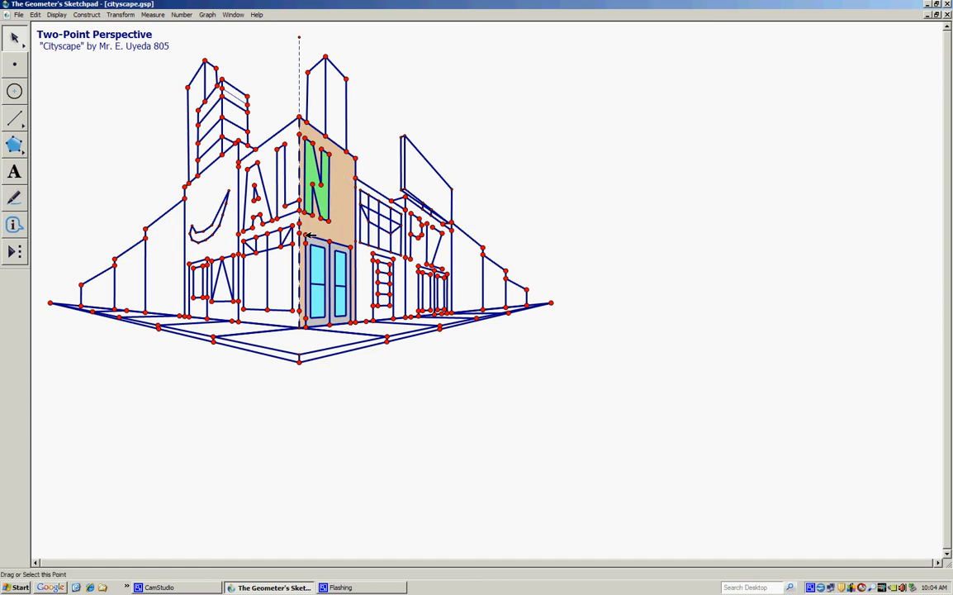
# Step: Hide the points around the letter N and along the outer edges of the door frame
pyautogui.click(331, 241)
pyautogui.click(351, 247)
pyautogui.click(352, 323)
pyautogui.click(331, 325)
pyautogui.click(305, 325)
pyautogui.click(305, 212)
pyautogui.click(312, 215)
pyautogui.click(313, 185)
pyautogui.click(321, 219)
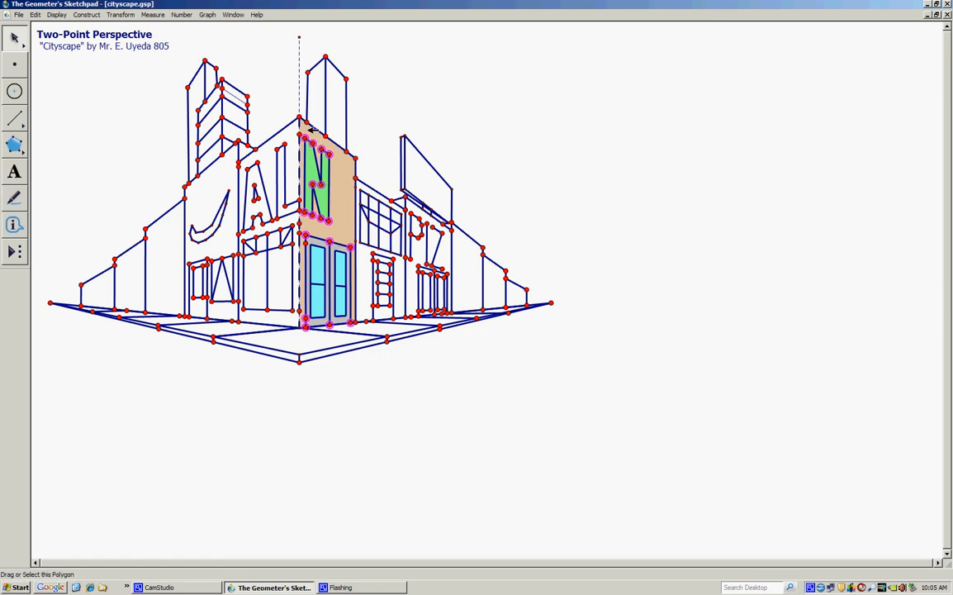
pyautogui.hotkey('ctrl', 'h')
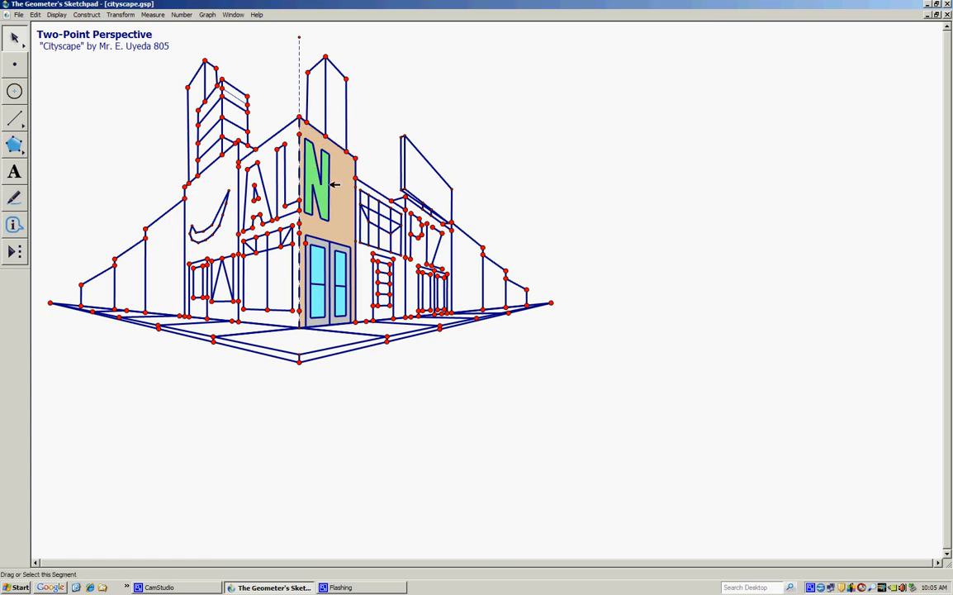
pyautogui.click(305, 242)
pyautogui.click(175, 588)
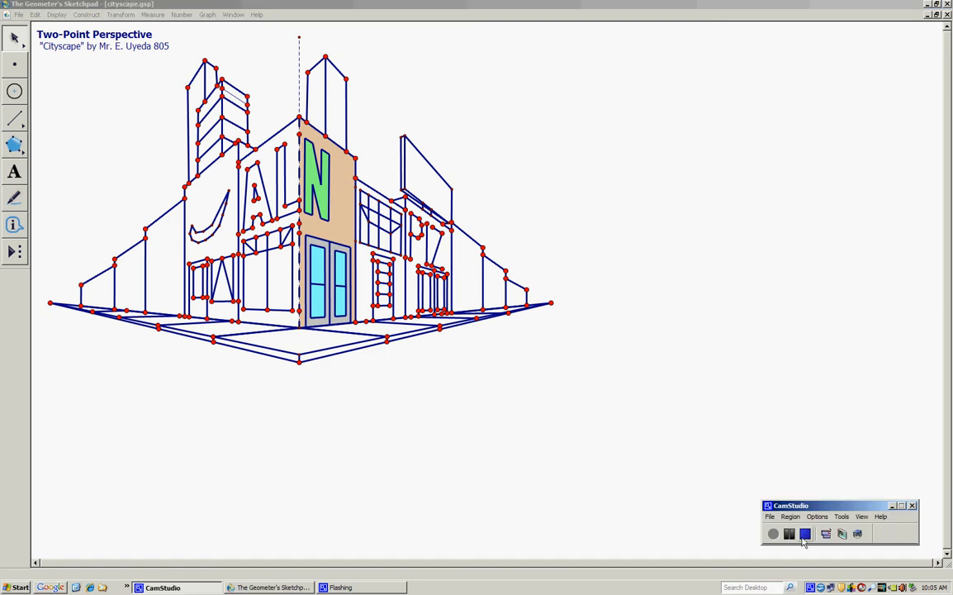